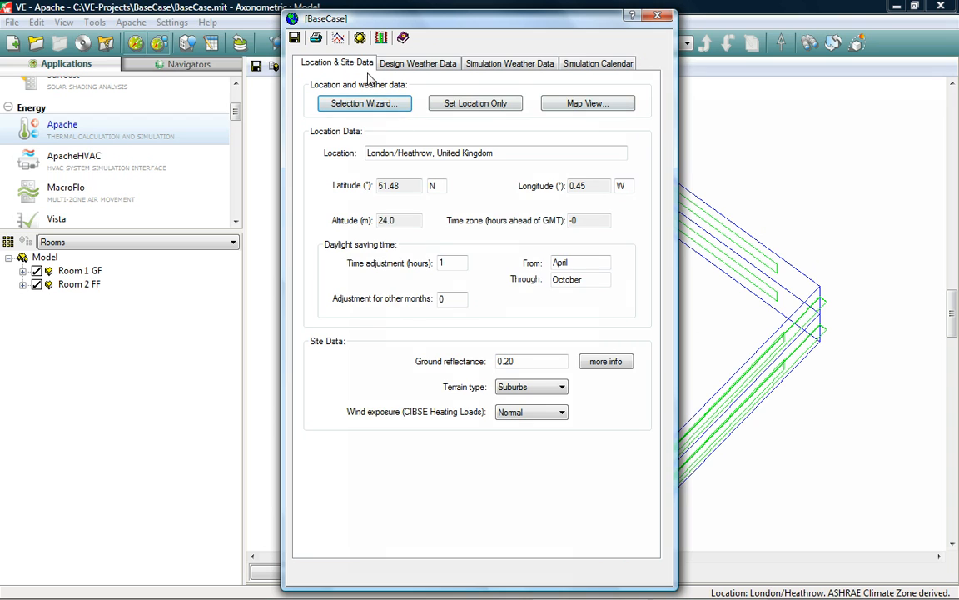
# Step: Change the site location to Dublin Airport, Ireland, in the location and weather data wizard of the Apache weather/location database manager
pyautogui.click(657, 17)
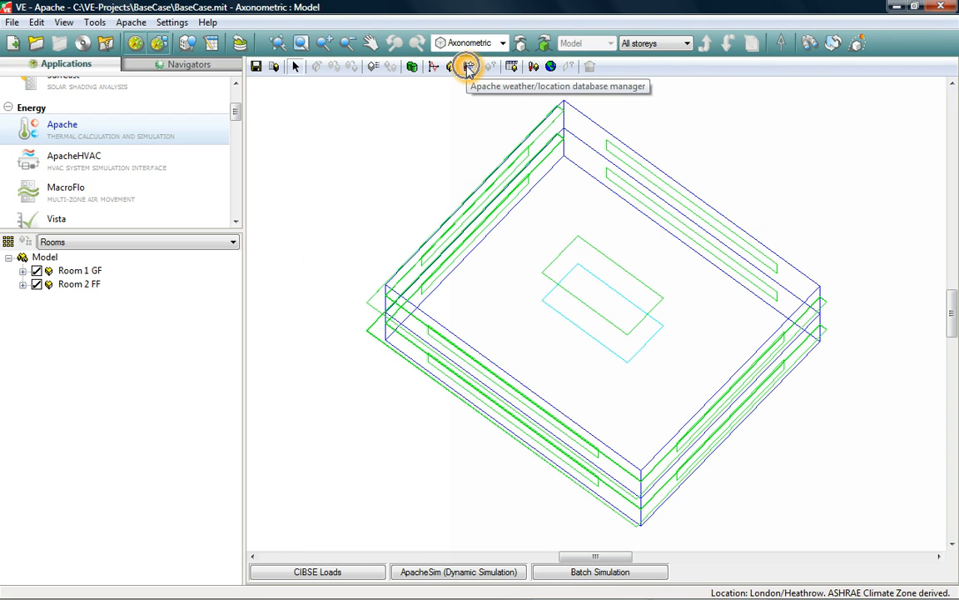
pyautogui.click(469, 68)
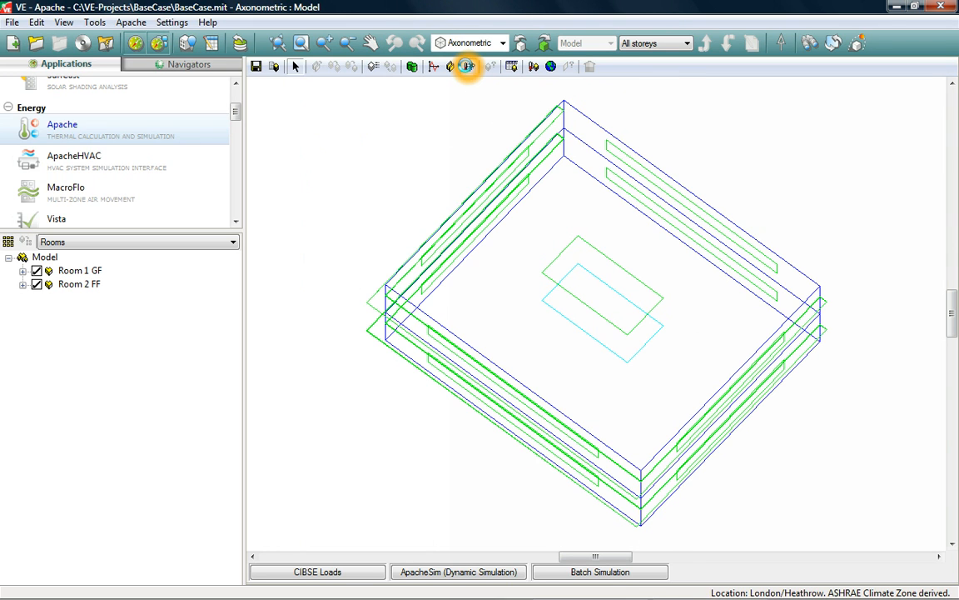
pyautogui.click(342, 106)
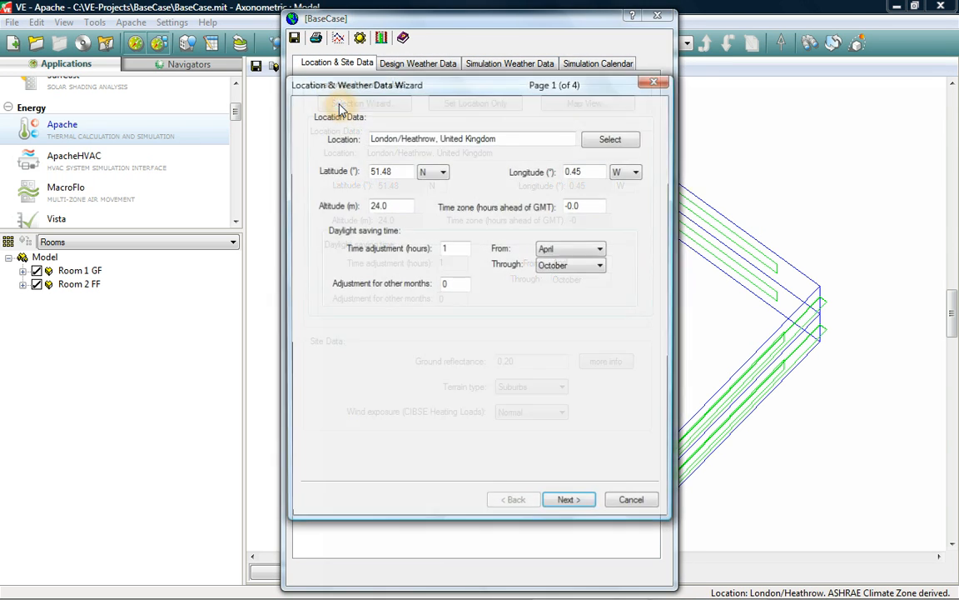
pyautogui.click(607, 141)
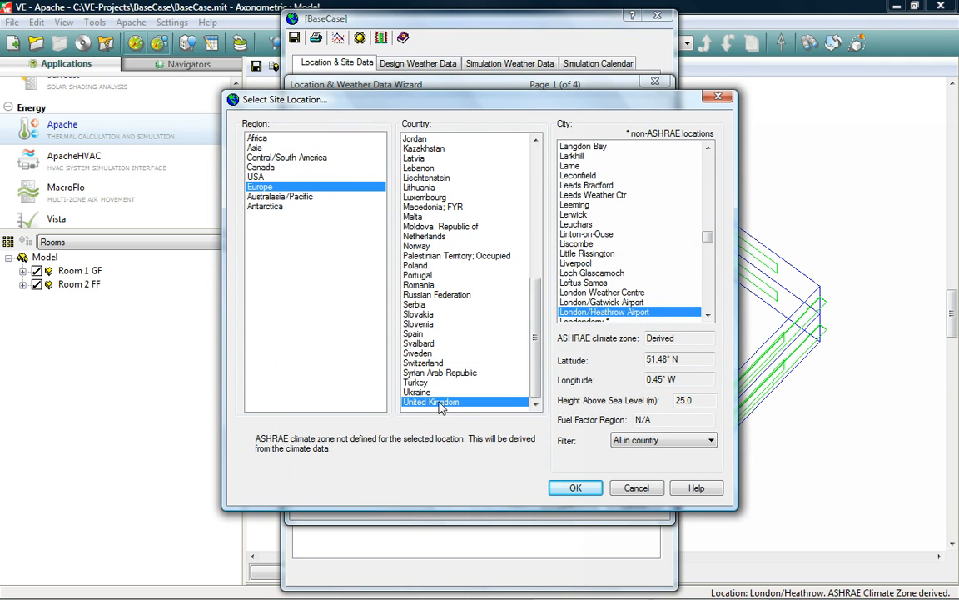
pyautogui.click(538, 333)
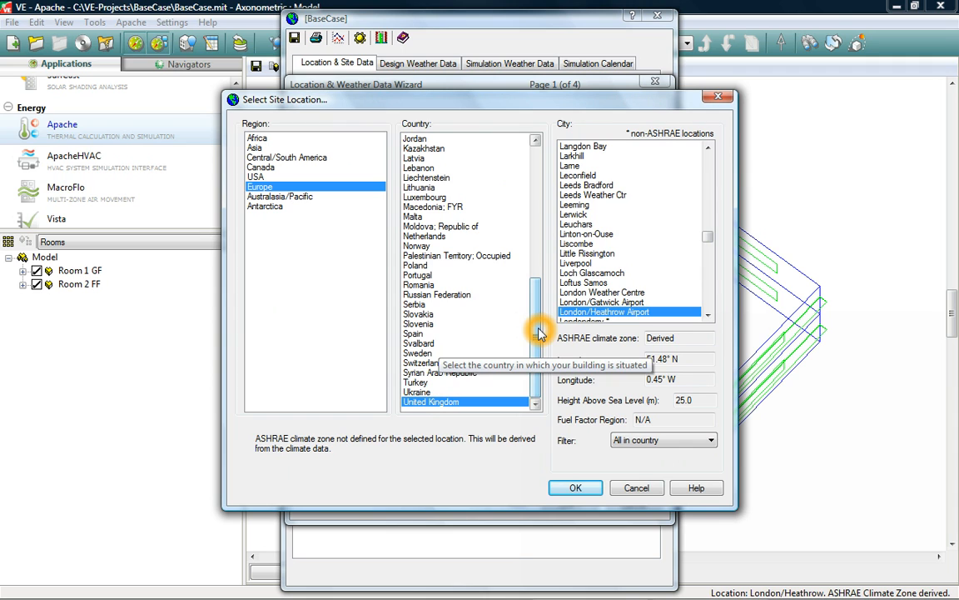
pyautogui.moveTo(538, 333); pyautogui.dragTo(532, 304)
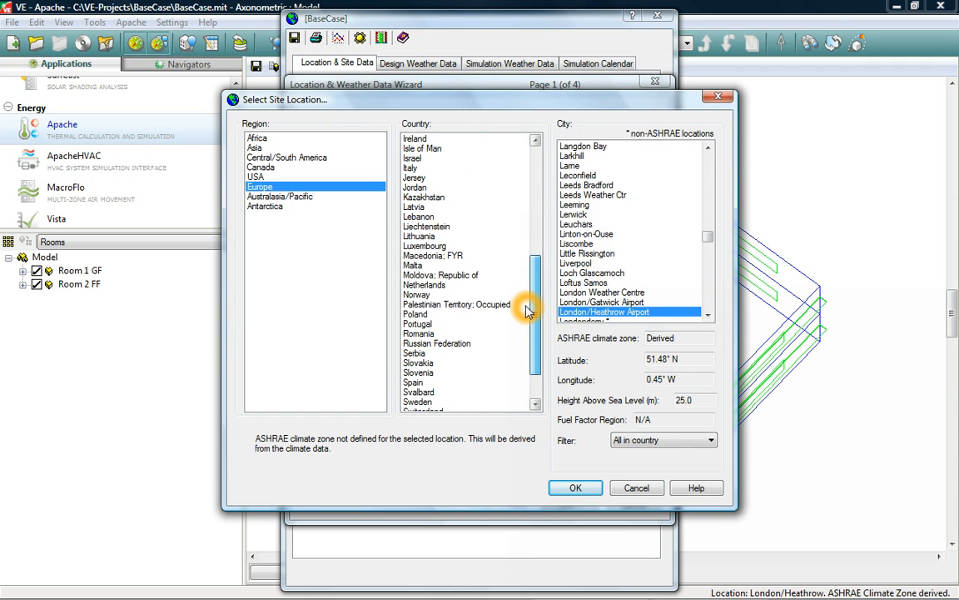
pyautogui.click(412, 140)
pyautogui.click(587, 216)
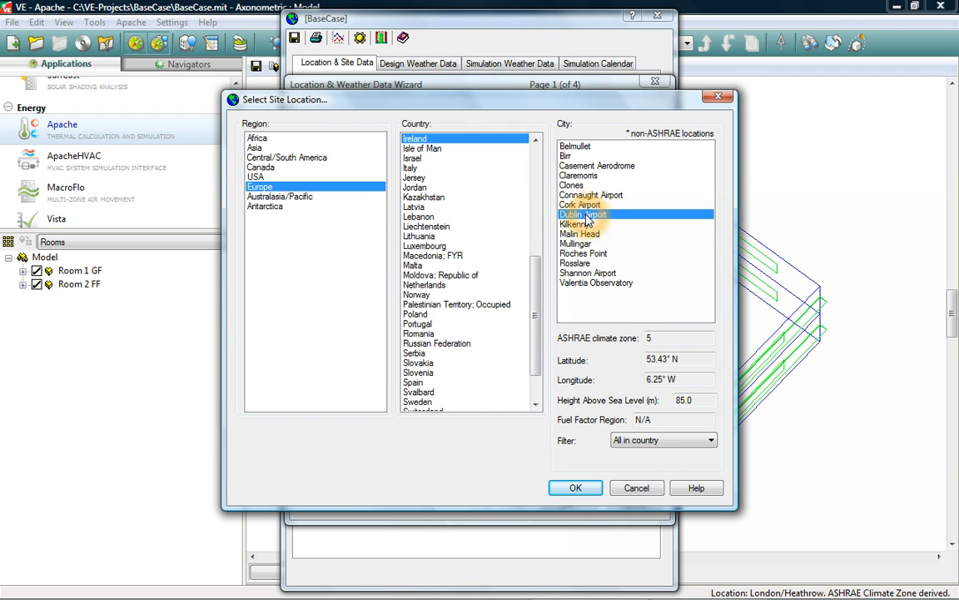
pyautogui.click(576, 488)
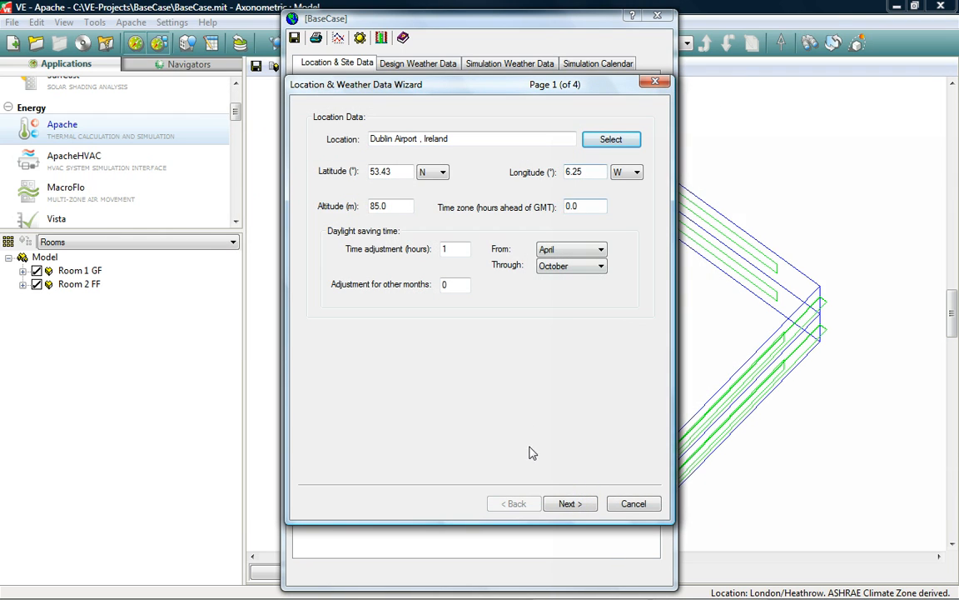
# Step: Acquire the Dublin Airport design weather from the ASHRAE database with the default percentiles
pyautogui.click(568, 504)
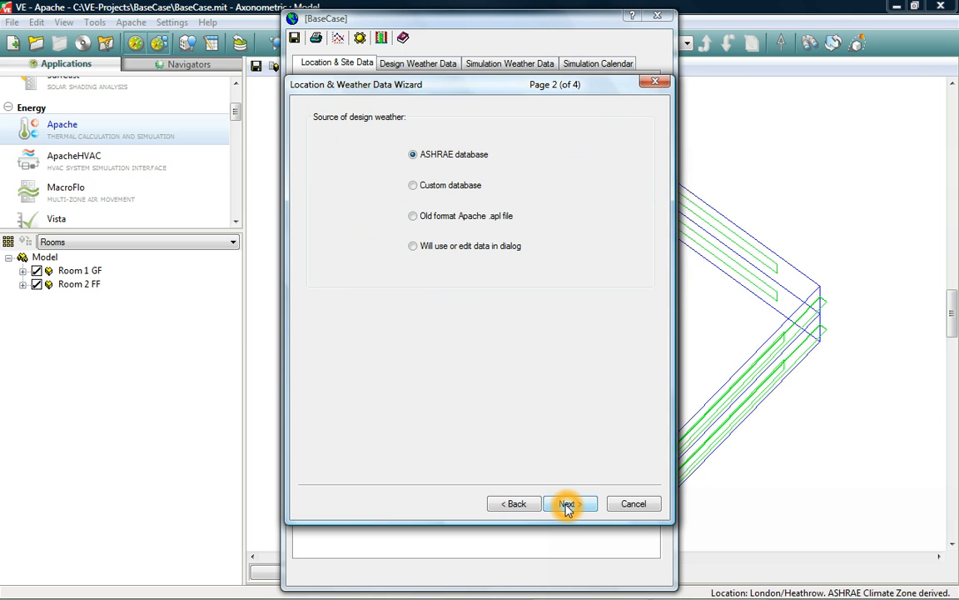
pyautogui.click(567, 505)
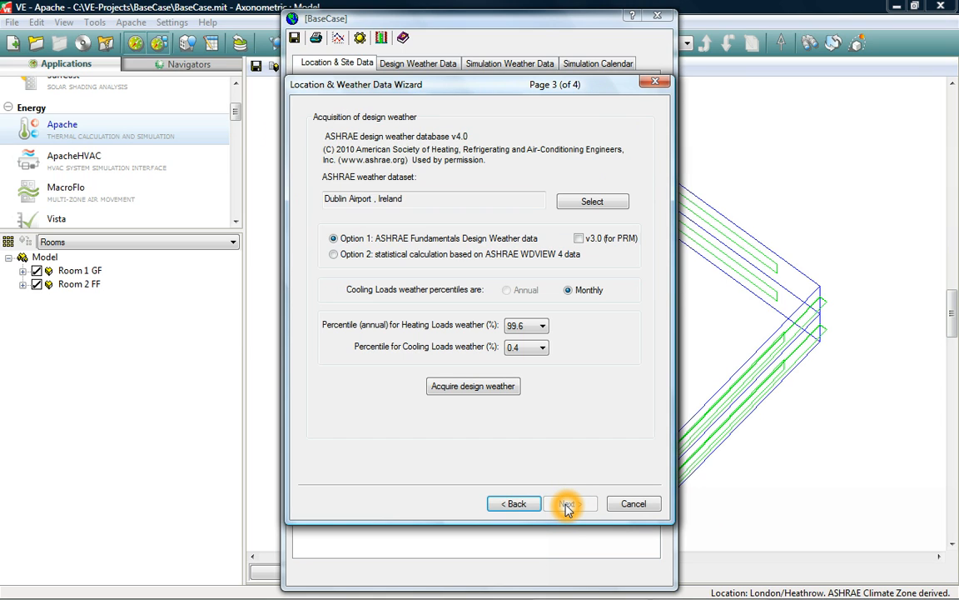
pyautogui.click(472, 388)
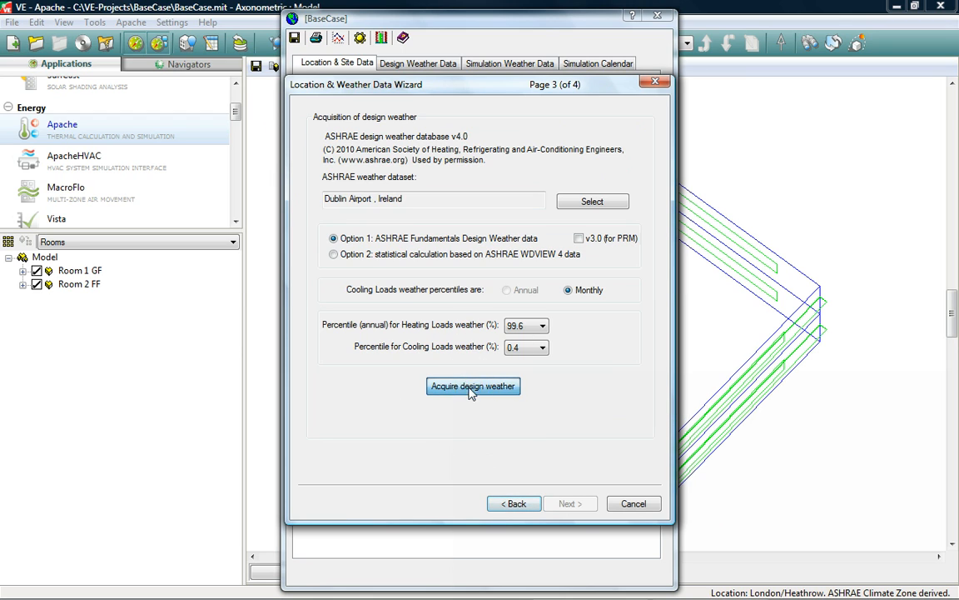
pyautogui.click(564, 358)
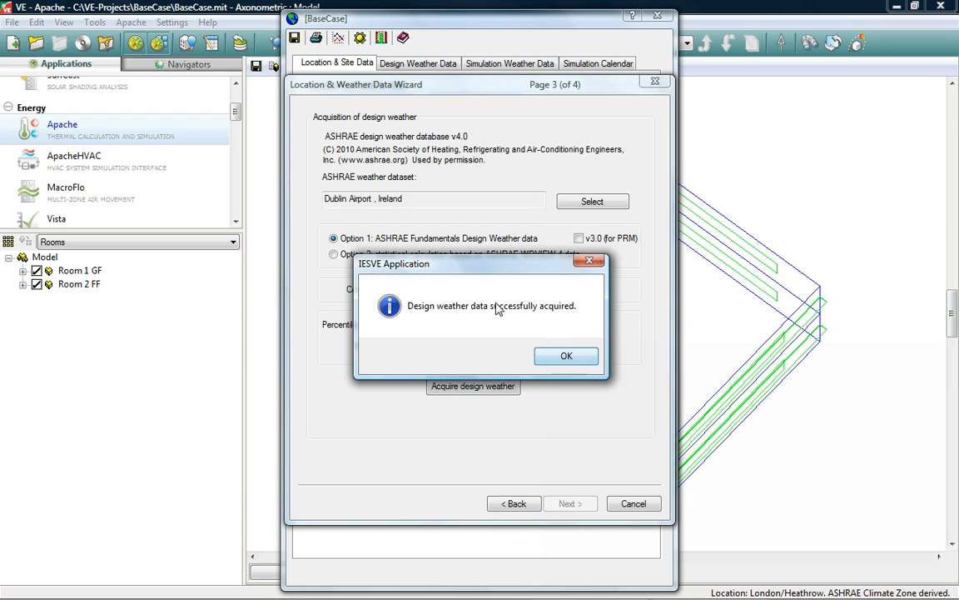
pyautogui.click(570, 359)
# Step: Set the ApacheSim weather file to DublinIWEC.fwt, the one nearest to the site, and finish the wizard
pyautogui.click(569, 505)
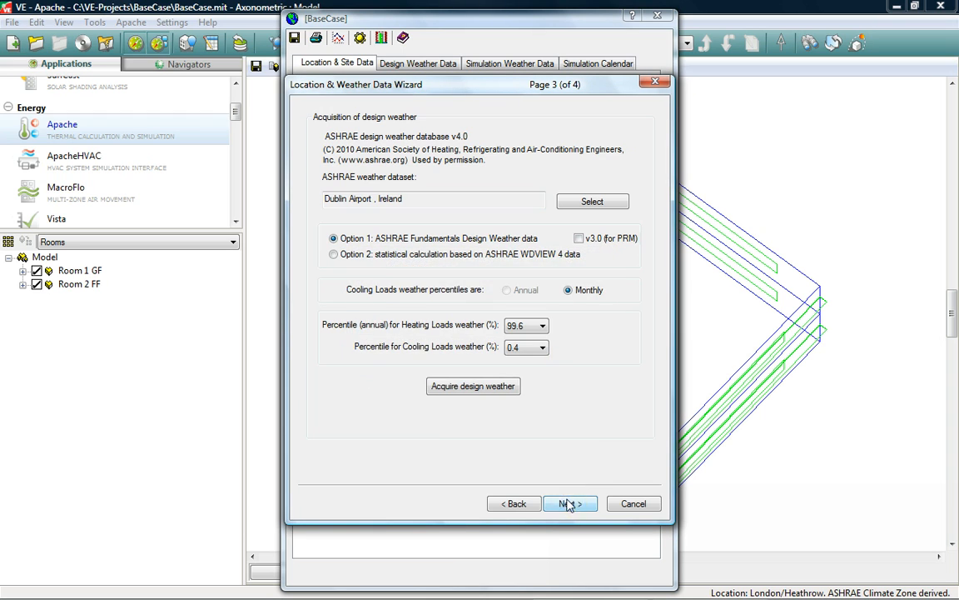
pyautogui.click(359, 187)
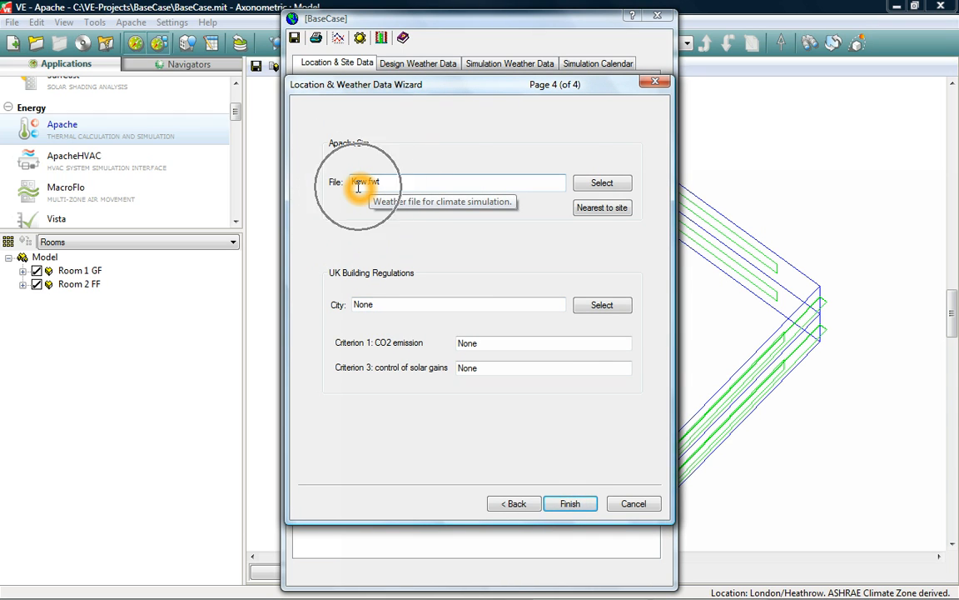
pyautogui.click(594, 214)
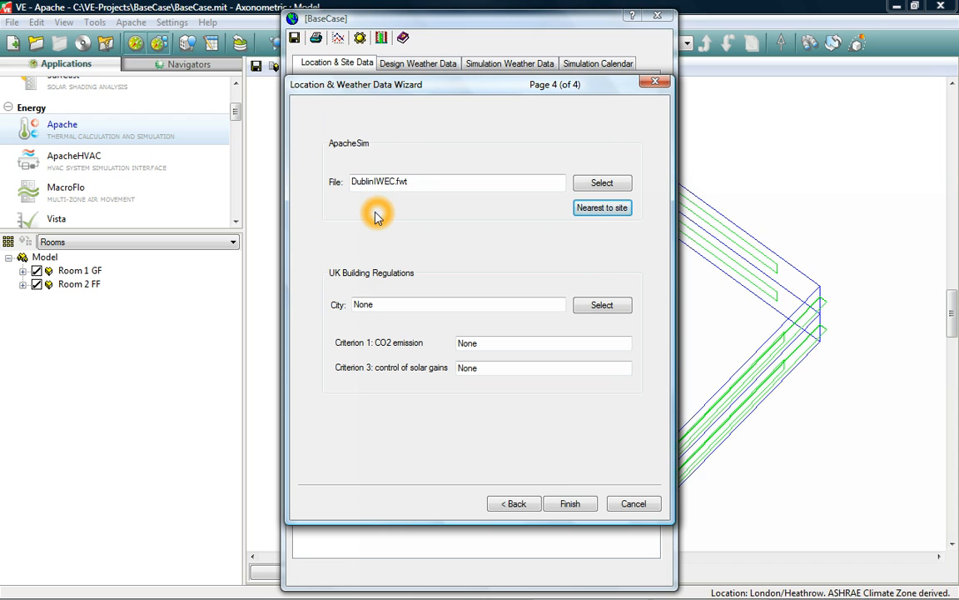
pyautogui.click(599, 182)
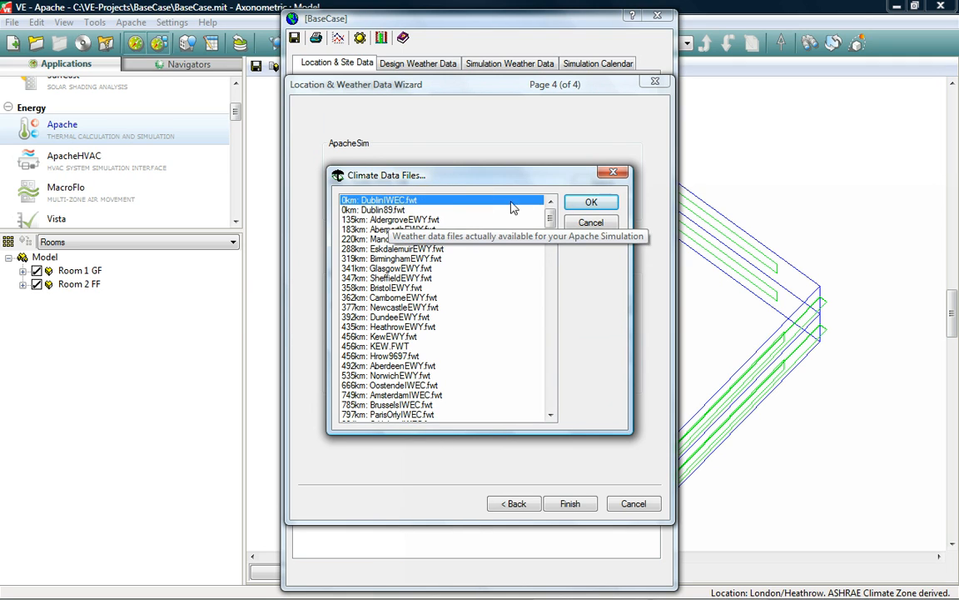
pyautogui.click(581, 205)
pyautogui.click(564, 503)
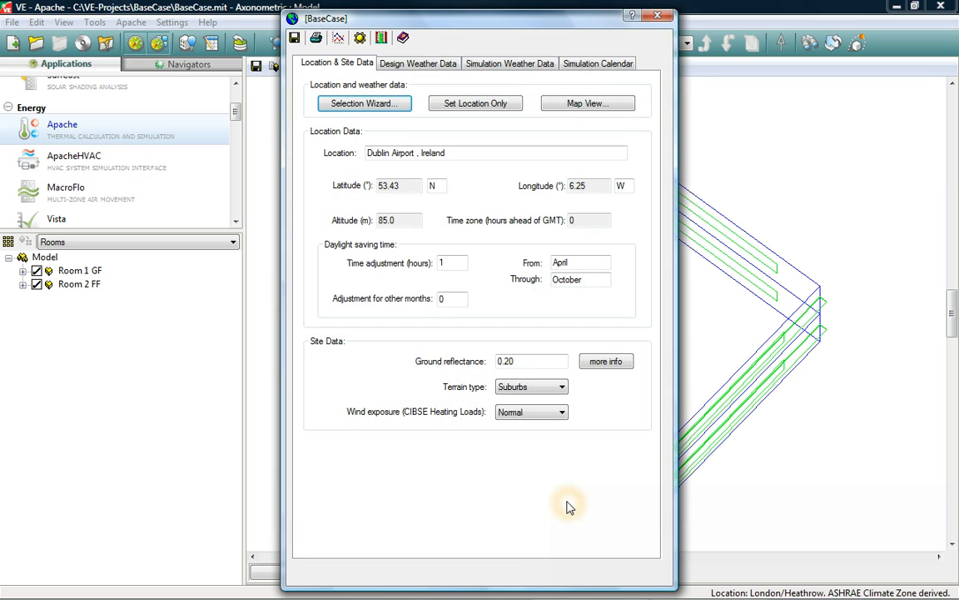
# Step: Close the location and weather data manager, saving the BaseCase.wea weather file
pyautogui.click(660, 17)
pyautogui.click(435, 340)
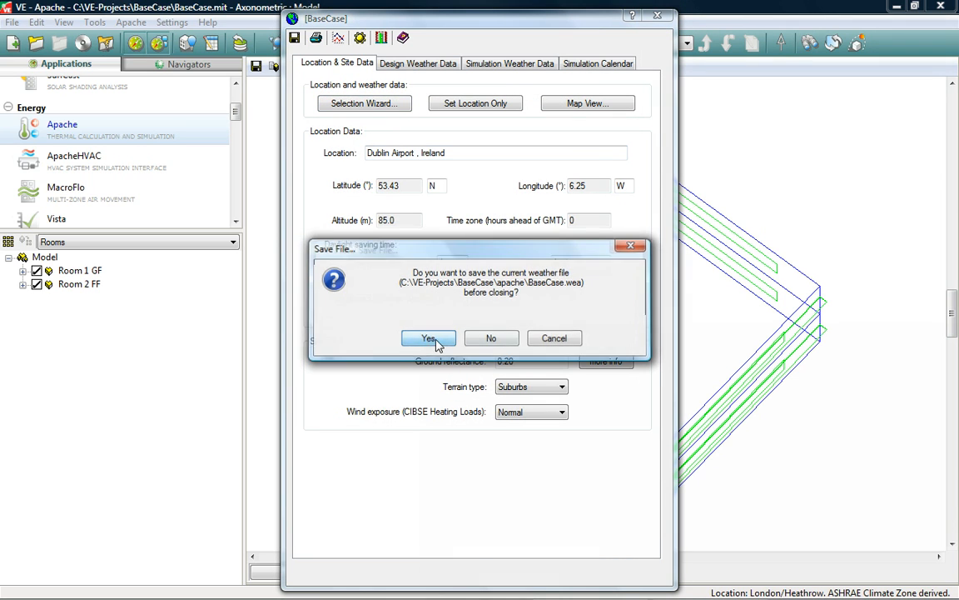
pyautogui.click(491, 338)
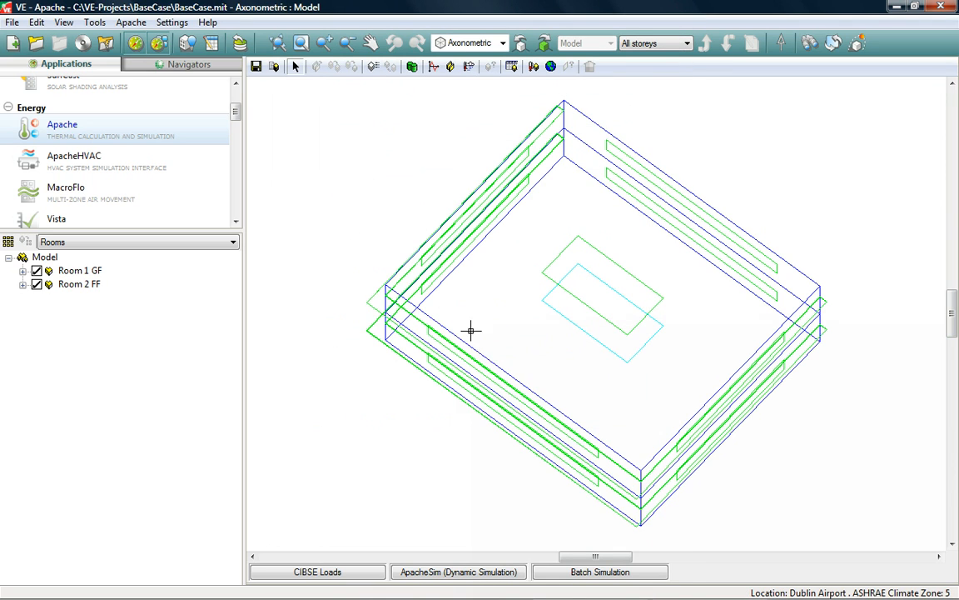
# Step: Try to run the dynamic simulation with the SunCast and MacroFlo links, declining to continue with the current shading file
pyautogui.click(437, 571)
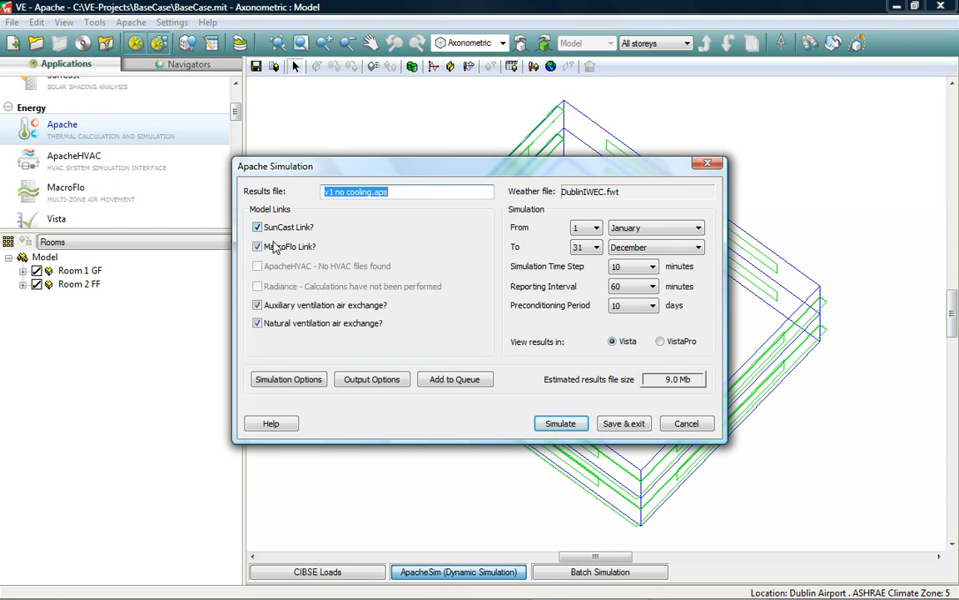
pyautogui.click(325, 254)
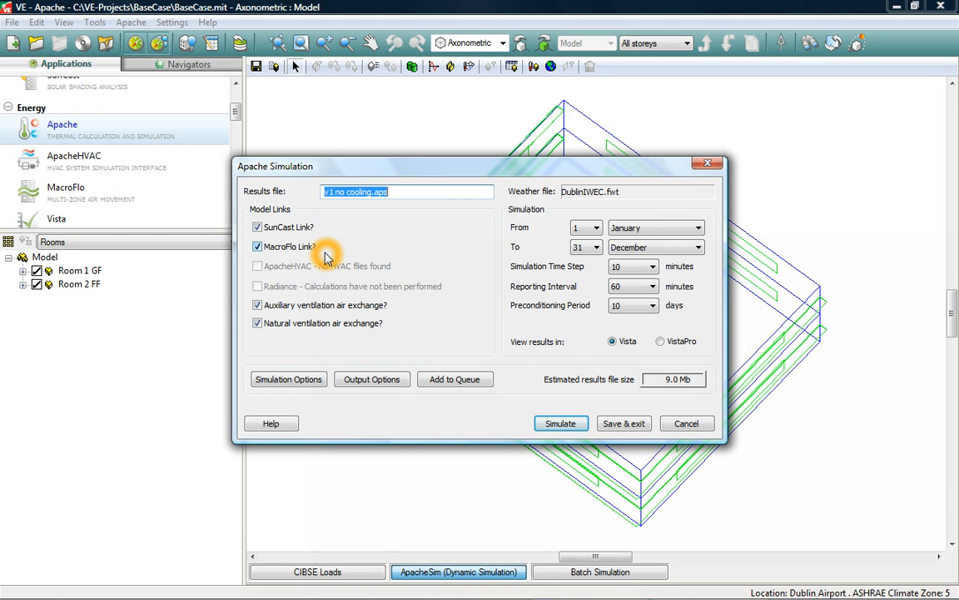
pyautogui.click(269, 231)
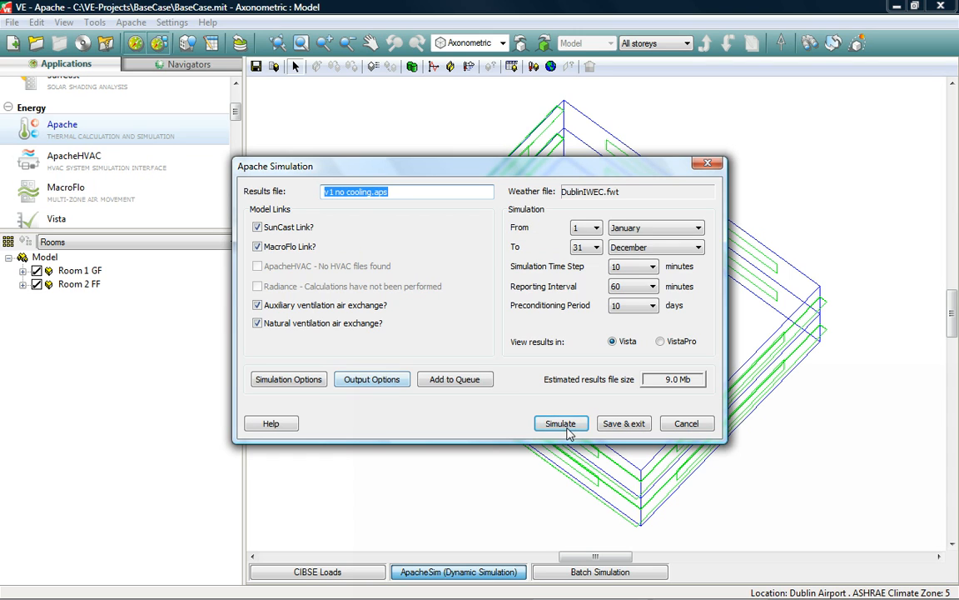
pyautogui.click(561, 425)
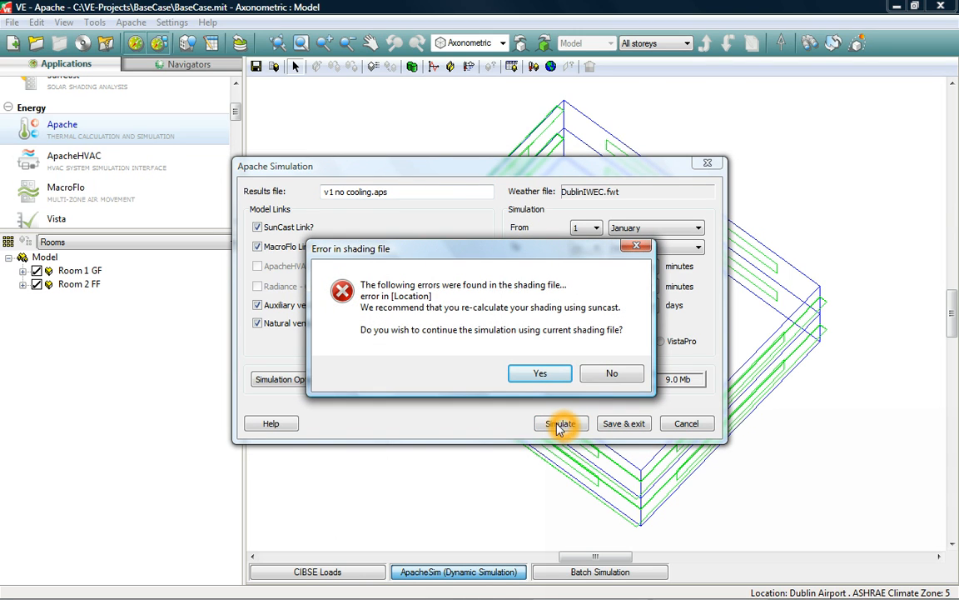
pyautogui.click(614, 377)
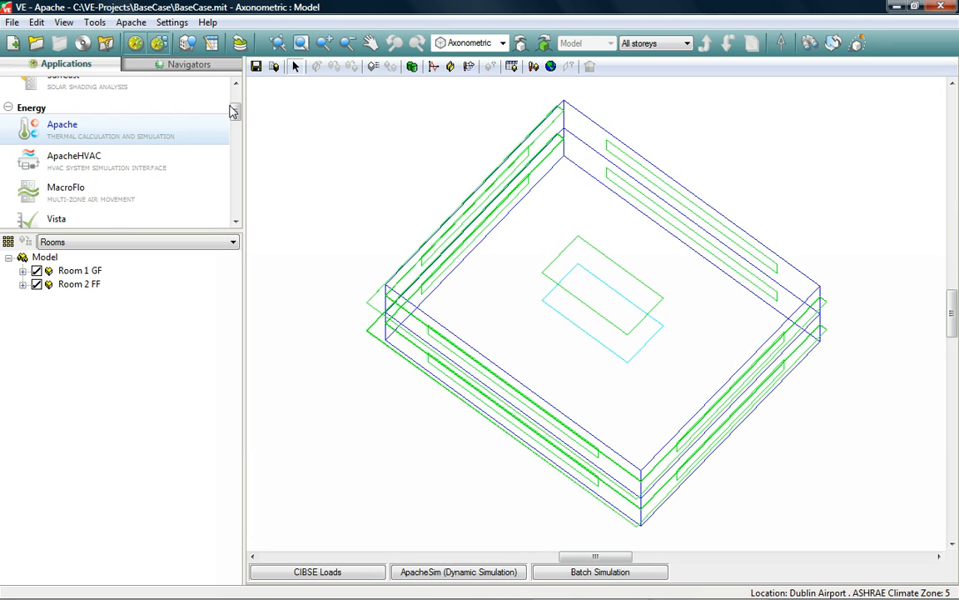
# Step: Recalculate the solar shading in SunCast for January to December, backing up the existing shading file
pyautogui.scroll(3, 234, 117)
pyautogui.click(73, 158)
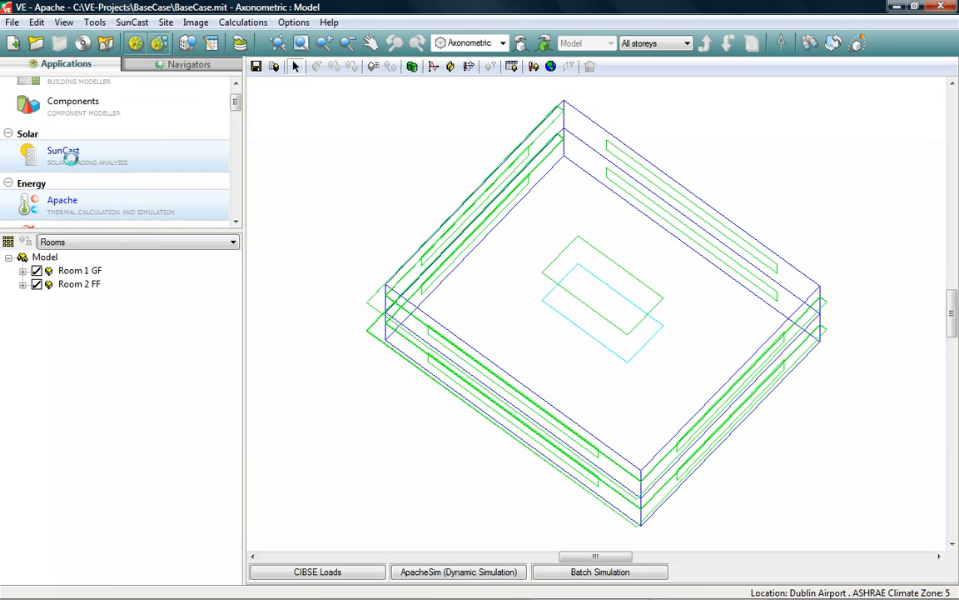
pyautogui.click(407, 67)
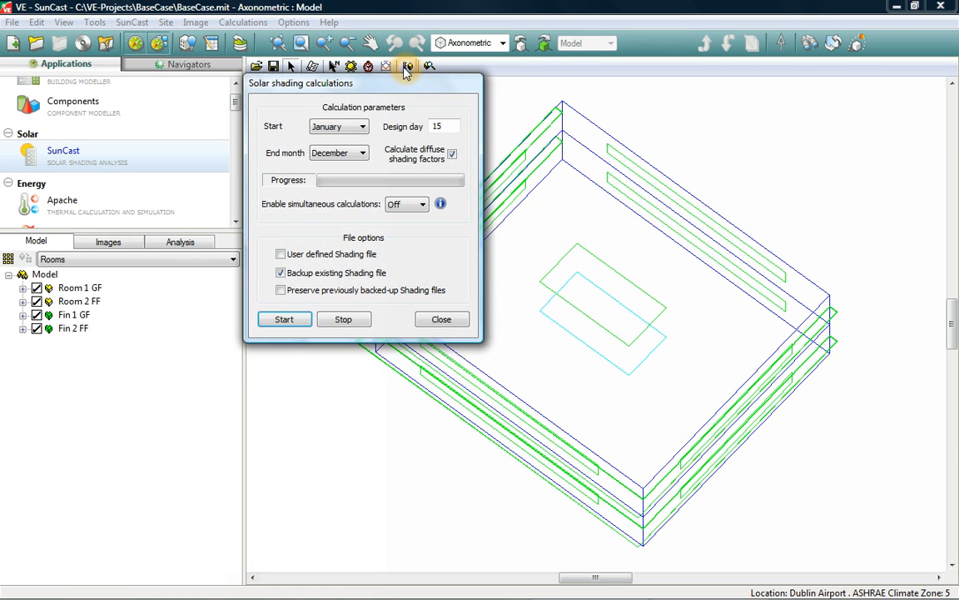
pyautogui.click(283, 317)
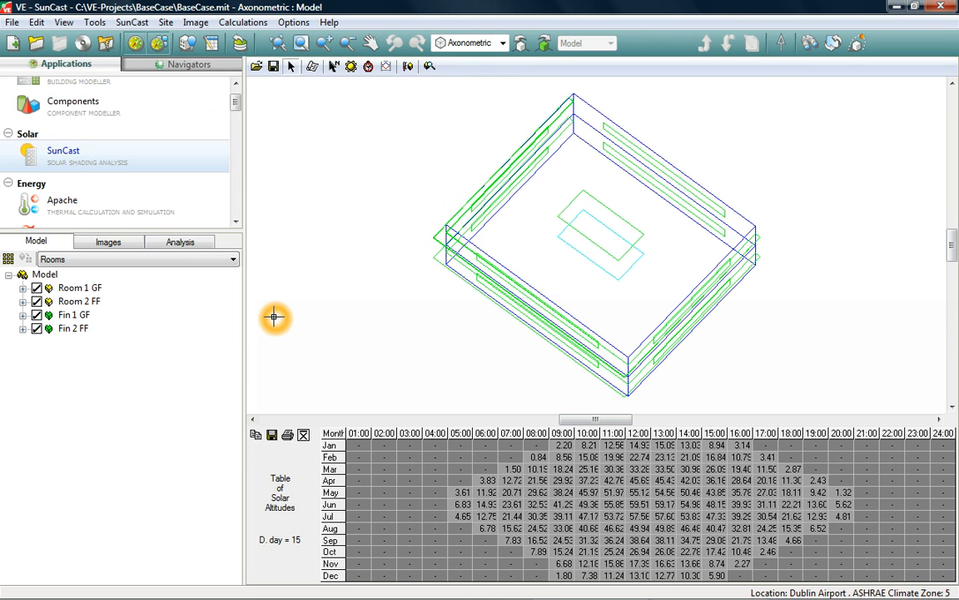
# Step: Run the full-year ApacheSim dynamic simulation in Apache with the results file named "v2 dublin no cooling.aps"
pyautogui.click(60, 202)
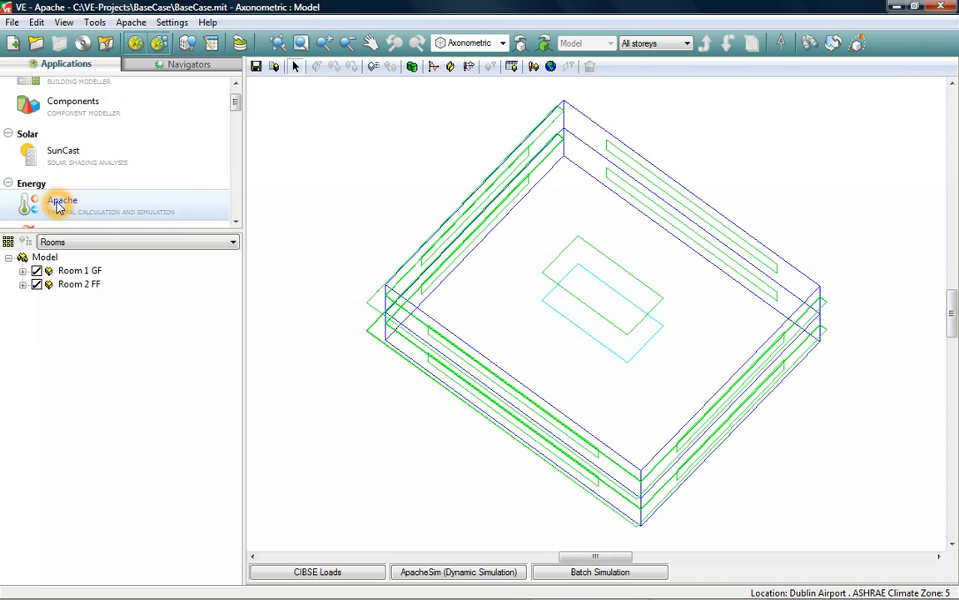
pyautogui.click(431, 573)
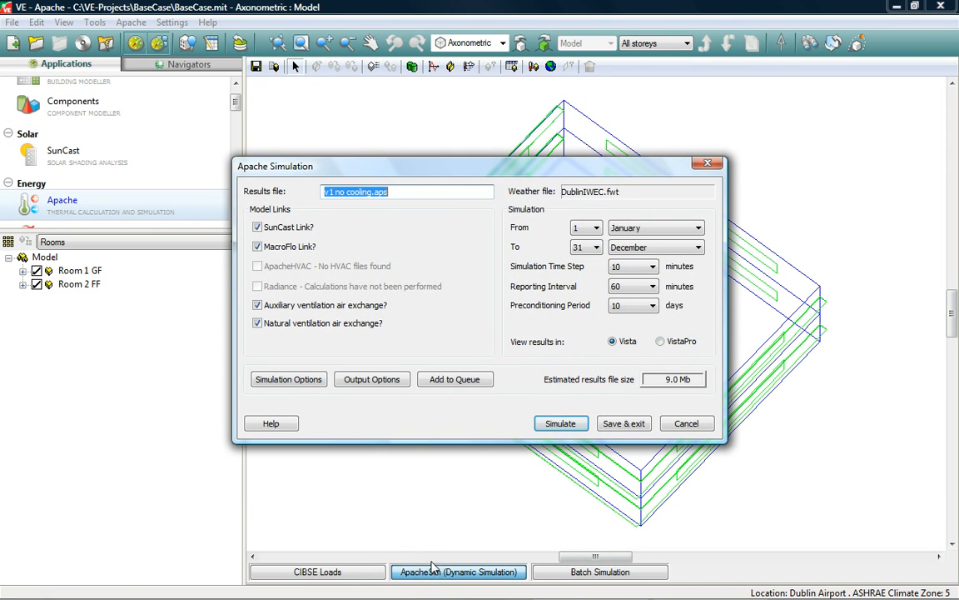
pyautogui.moveTo(336, 192); pyautogui.dragTo(329, 192)
pyautogui.write('2 ')
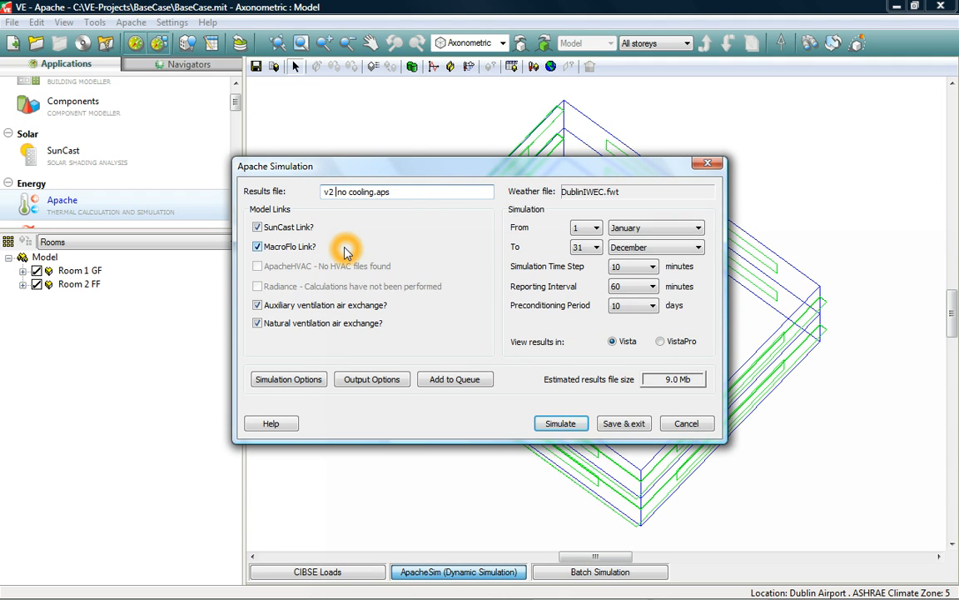
pyautogui.write('dublin')
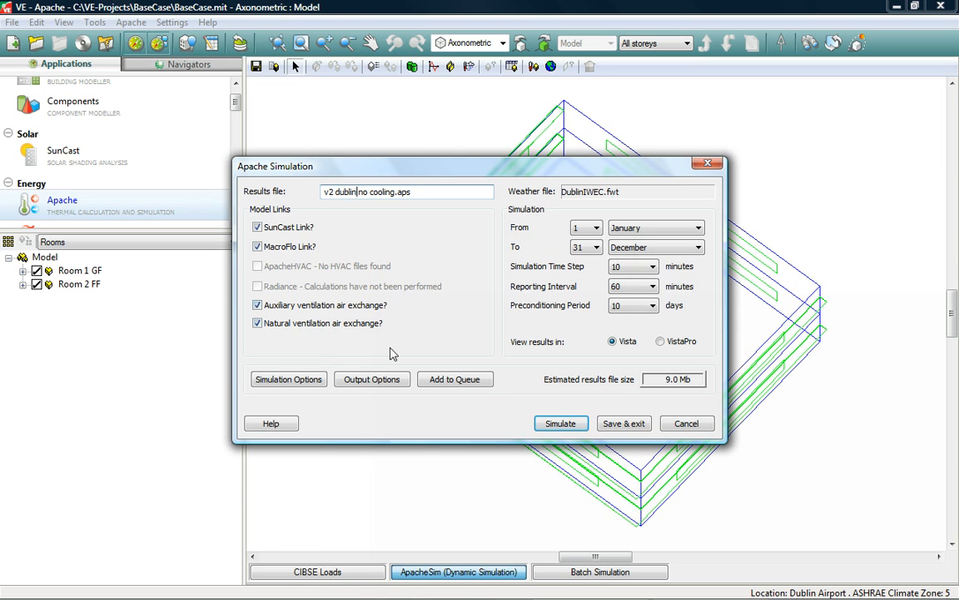
pyautogui.click(558, 424)
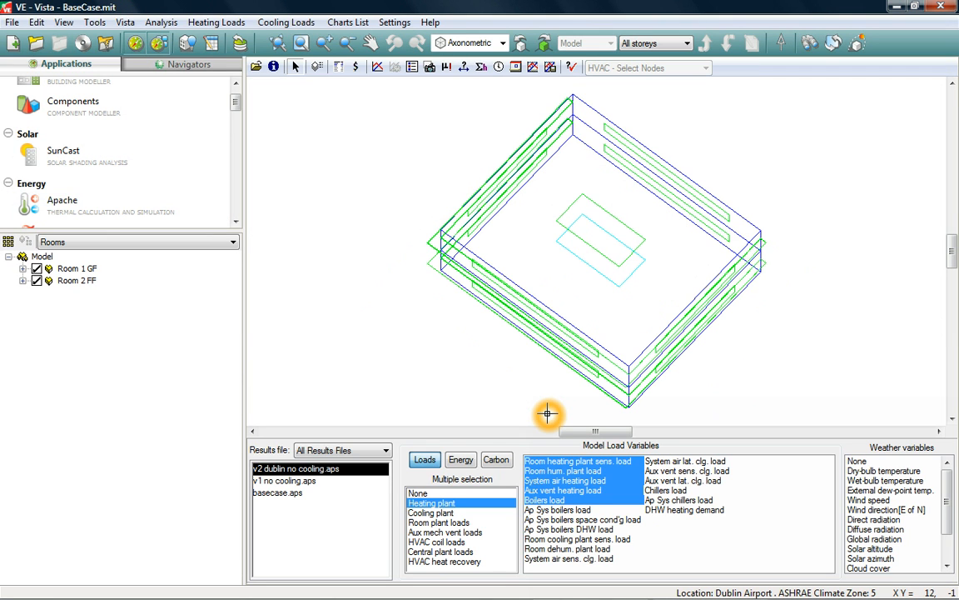
# Step: Chart the boilers load over the year from the results file v2 dublin no cooling.aps
pyautogui.click(261, 468)
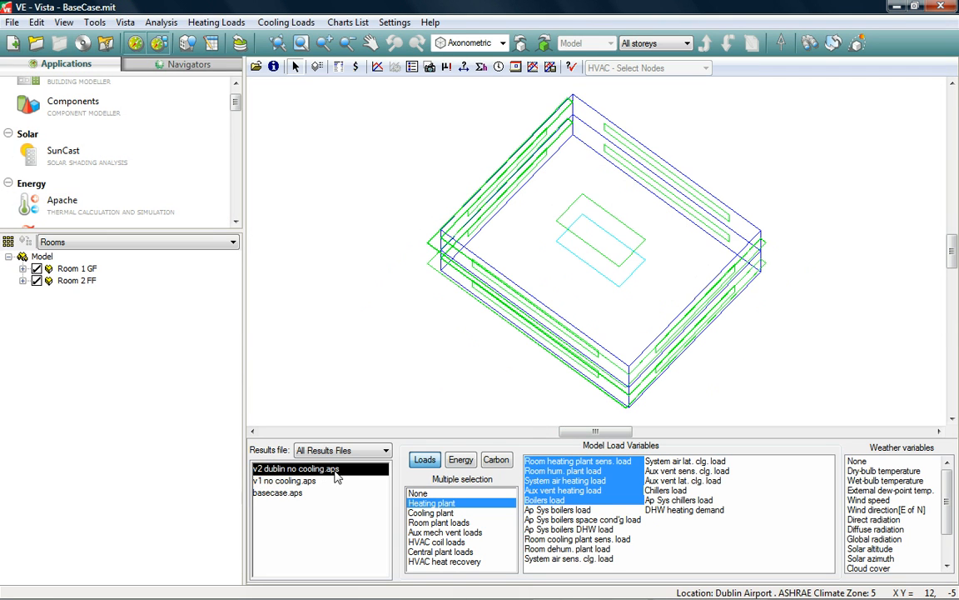
pyautogui.click(533, 500)
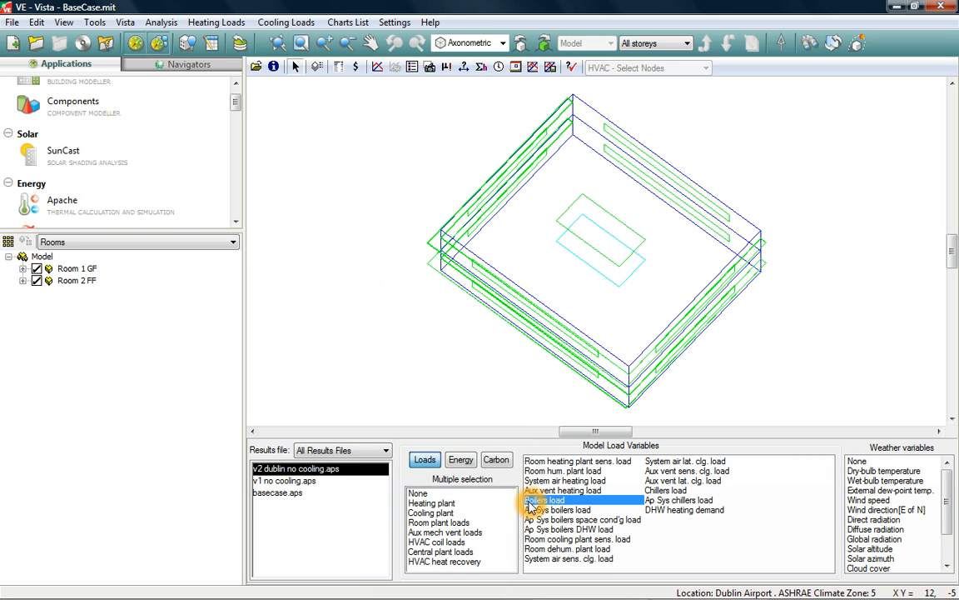
pyautogui.click(377, 68)
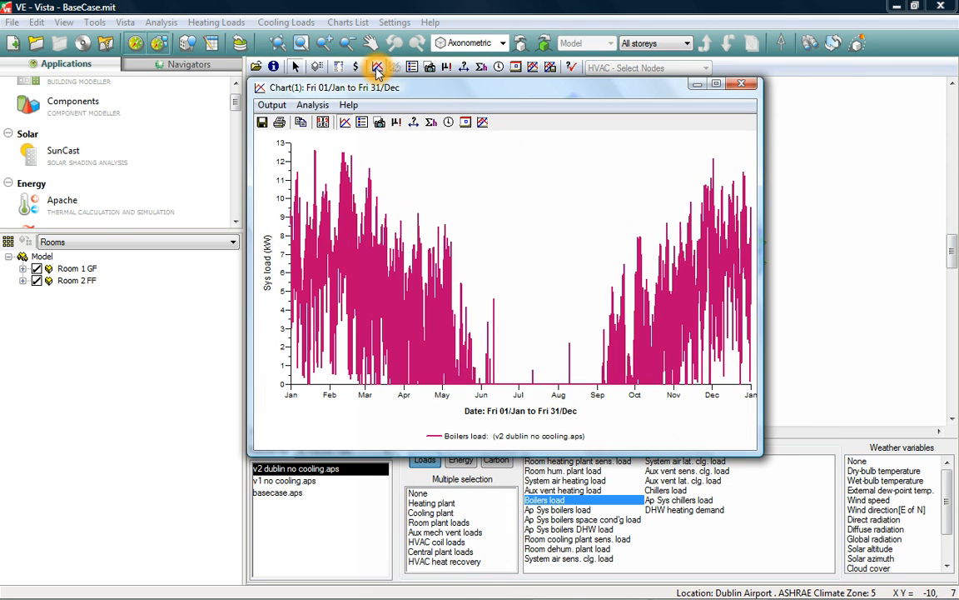
# Step: View the monthly boilers load totals for v2 dublin no cooling.aps, and close both chart windows
pyautogui.click(481, 67)
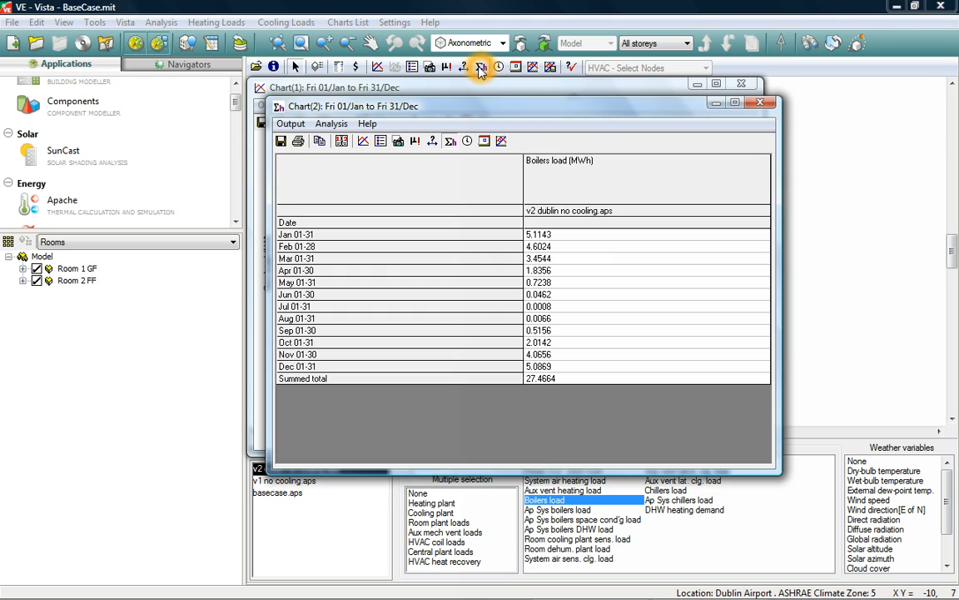
pyautogui.click(759, 102)
pyautogui.click(743, 85)
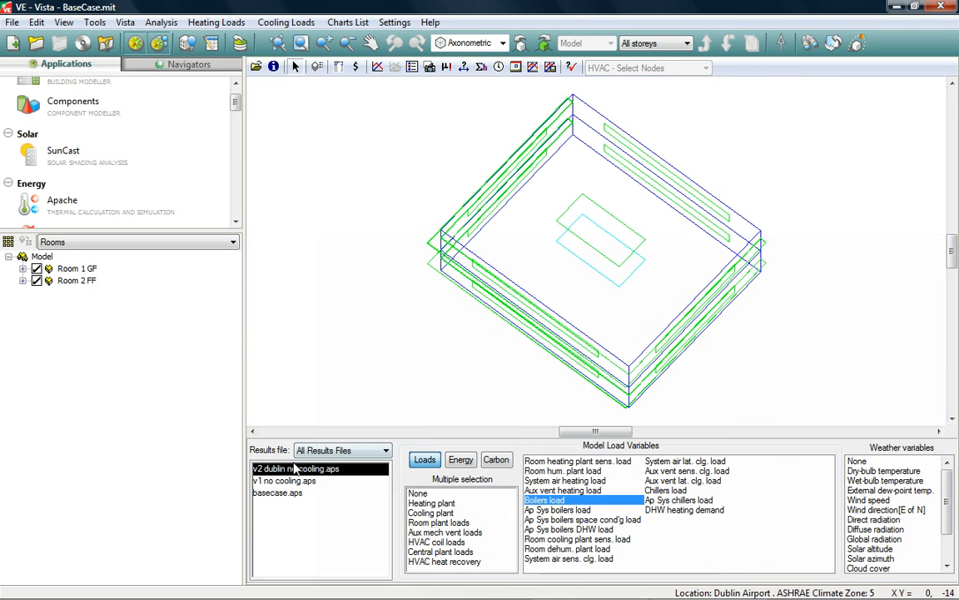
# Step: Compare the monthly boilers load totals of v2 dublin no cooling.aps, v1 no cooling.aps and basecase.aps, and close the table
pyautogui.click(278, 481)
pyautogui.click(265, 495)
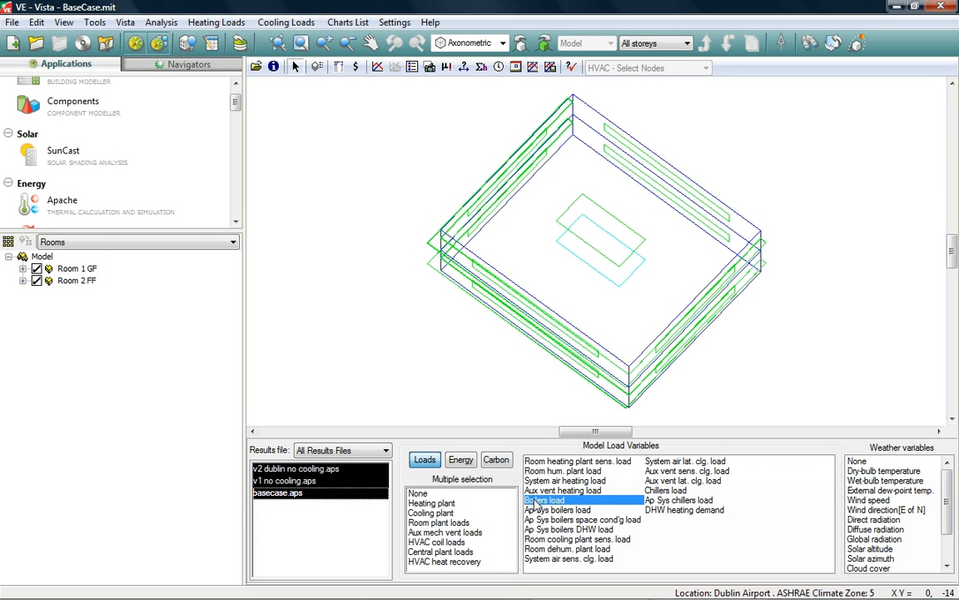
pyautogui.click(480, 67)
pyautogui.click(487, 416)
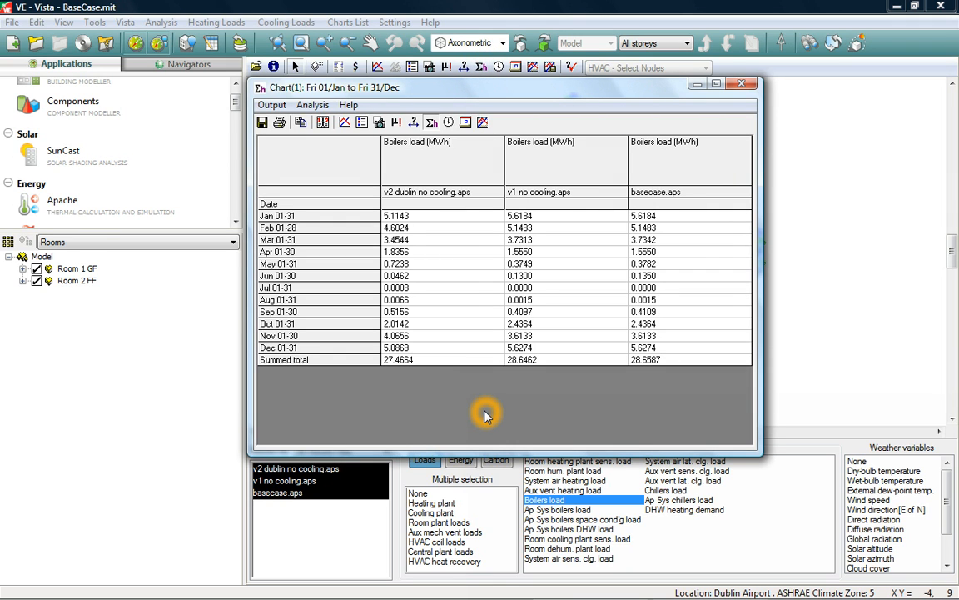
pyautogui.click(741, 83)
# Step: Open the boilers load range test for the three results files and review its threshold, step, day and time settings
pyautogui.click(463, 68)
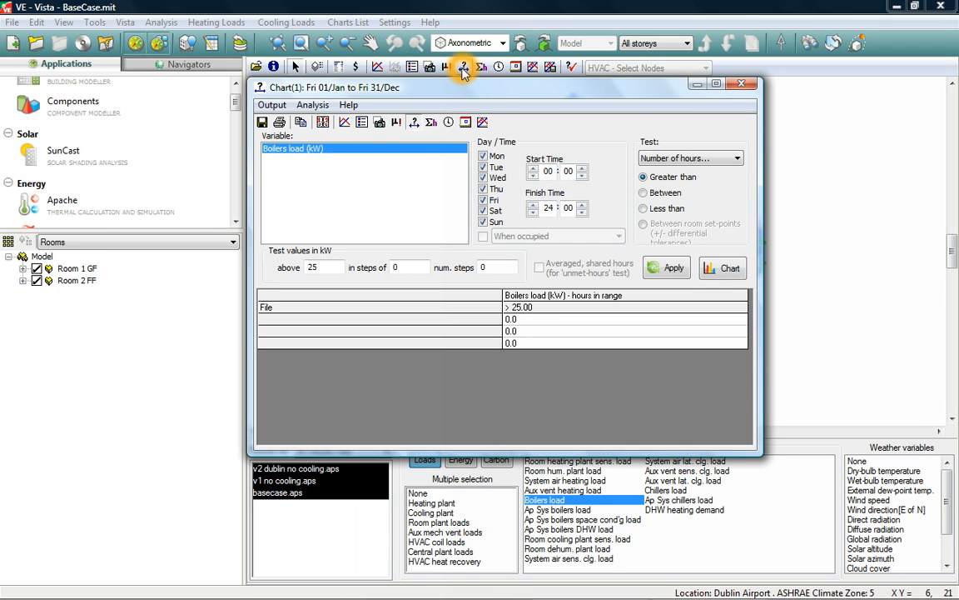
pyautogui.click(271, 325)
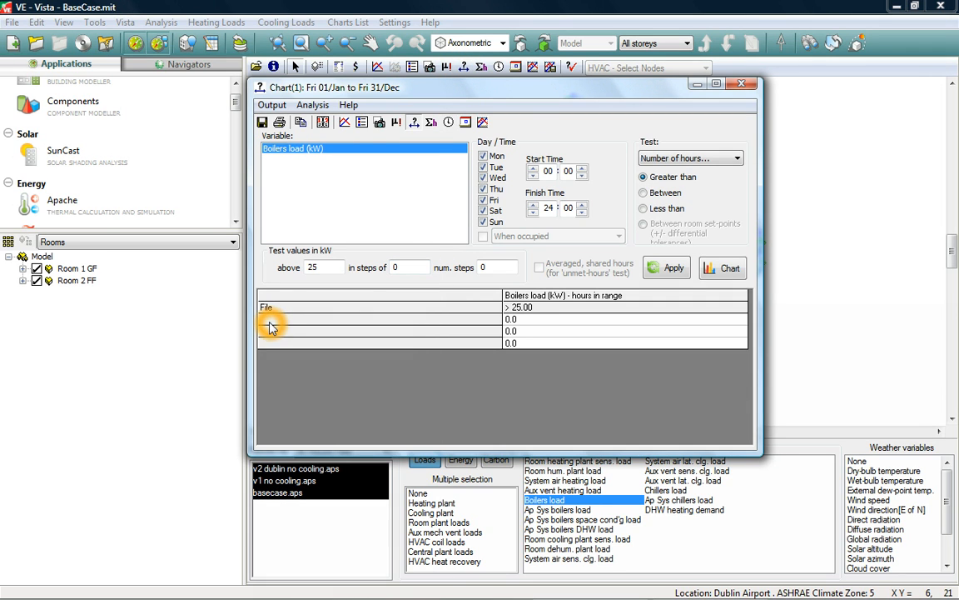
pyautogui.click(310, 270)
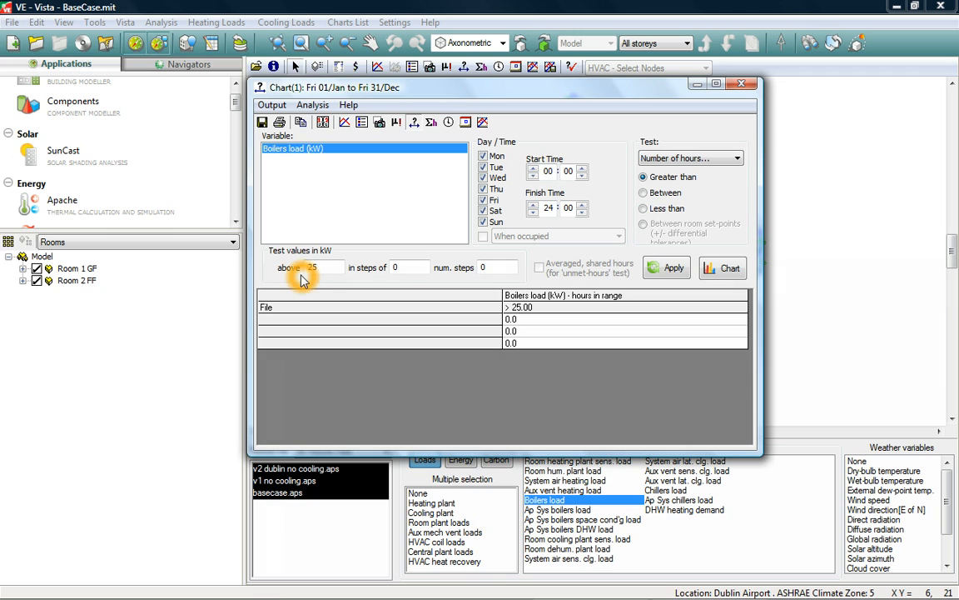
pyautogui.click(394, 279)
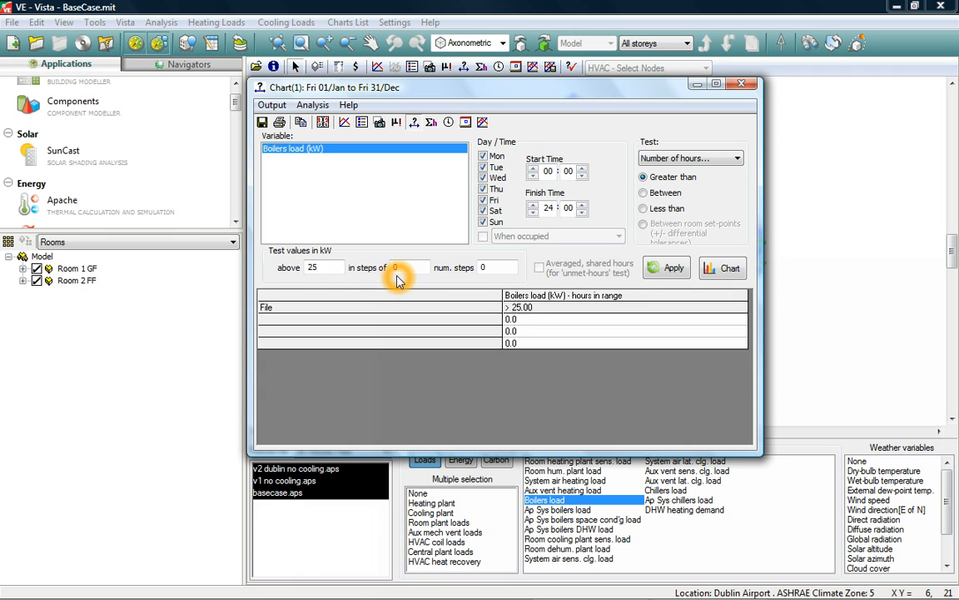
pyautogui.click(489, 214)
pyautogui.click(587, 168)
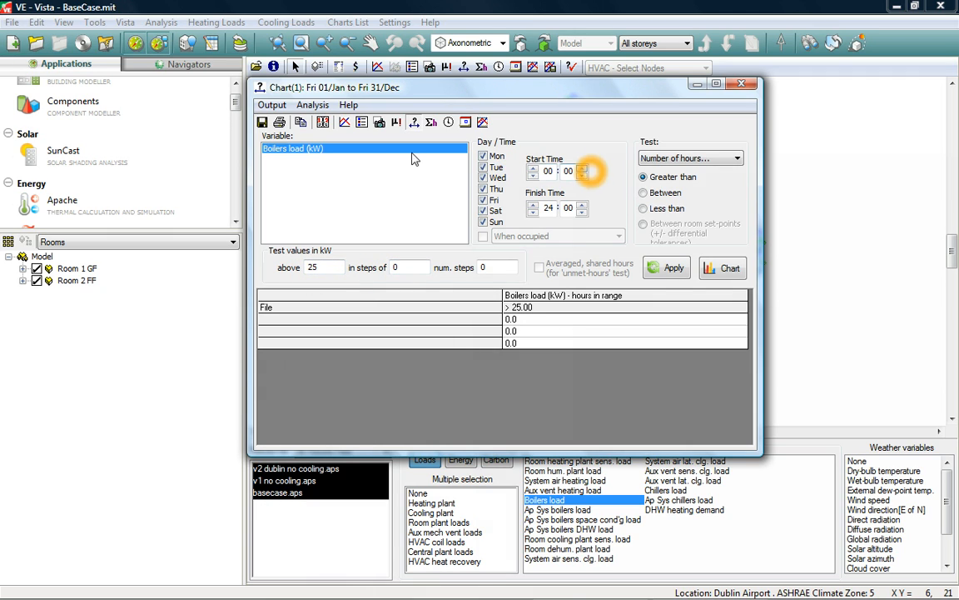
pyautogui.click(310, 152)
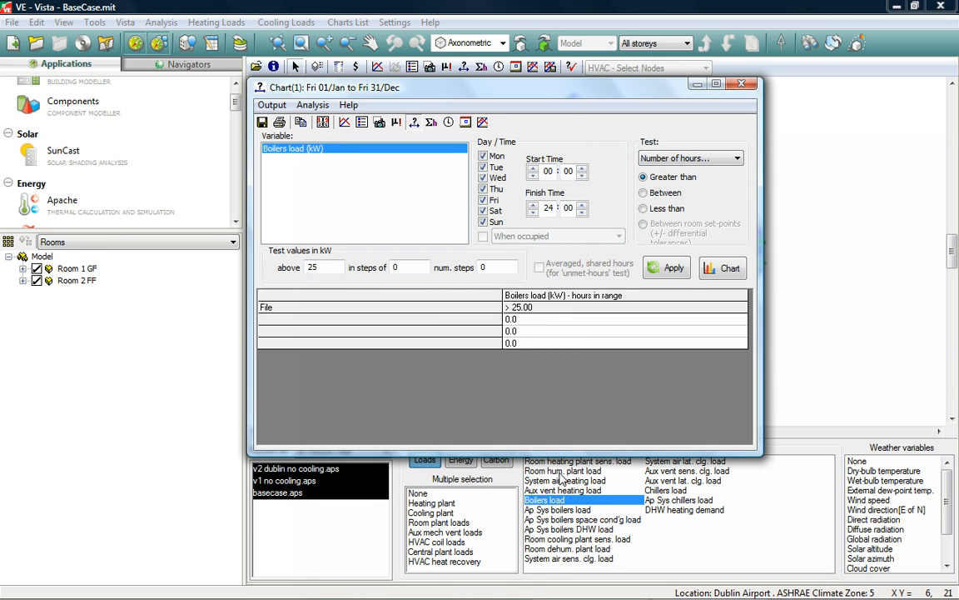
# Step: Run the range test on Room 1 GF's air temperature for hours above 25 °C in all three results files
pyautogui.moveTo(552, 87); pyautogui.dragTo(527, 44)
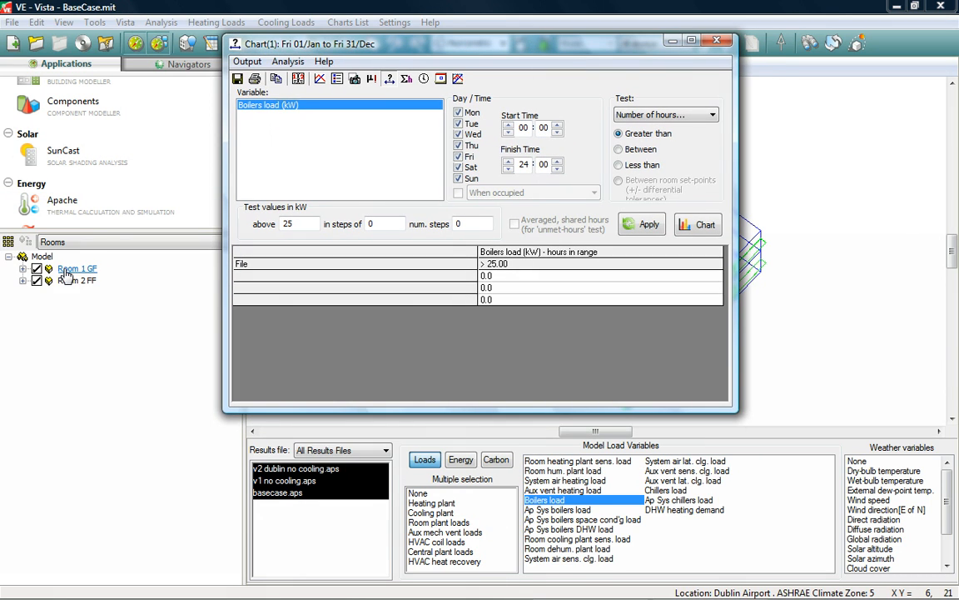
pyautogui.click(67, 269)
pyautogui.click(537, 463)
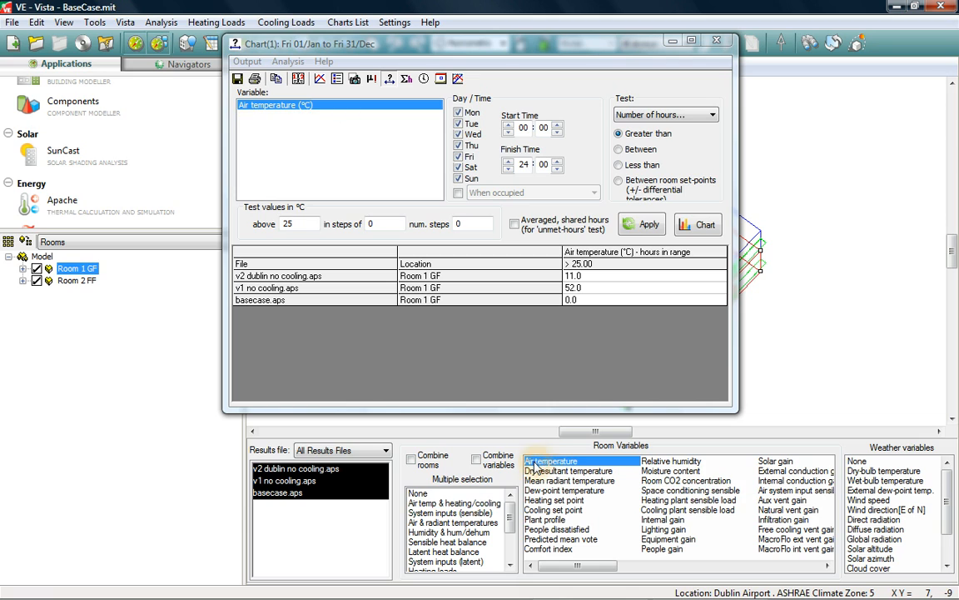
pyautogui.click(298, 224)
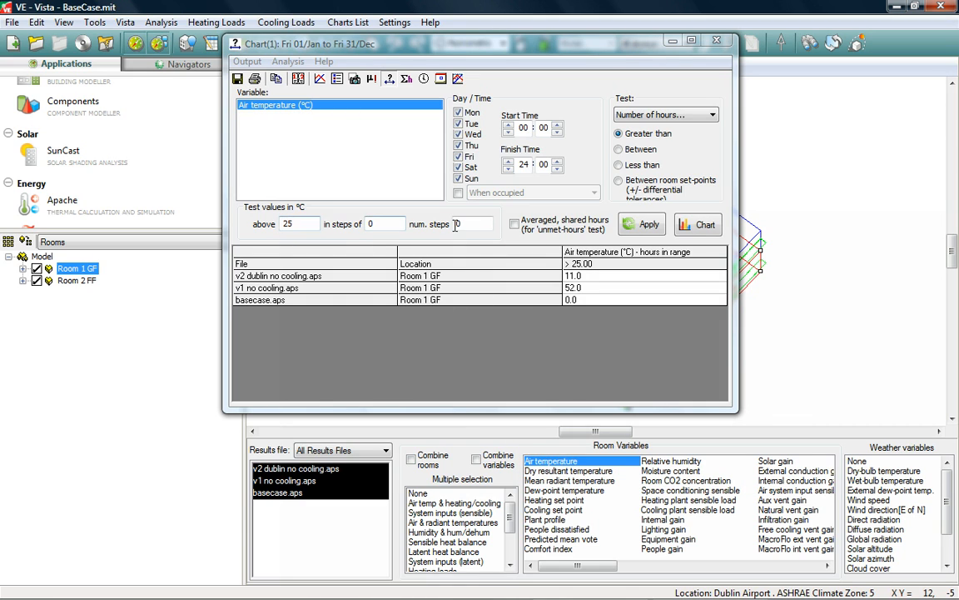
pyautogui.click(647, 225)
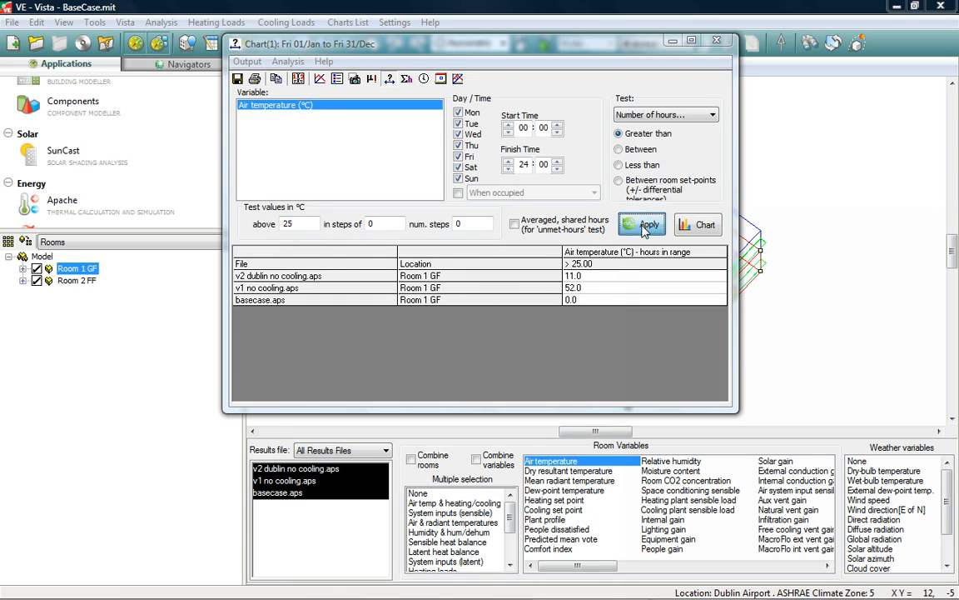
# Step: Compare Room 1 GF's hours above 25 °C across the three results files, and close the range test
pyautogui.click(570, 280)
pyautogui.click(267, 282)
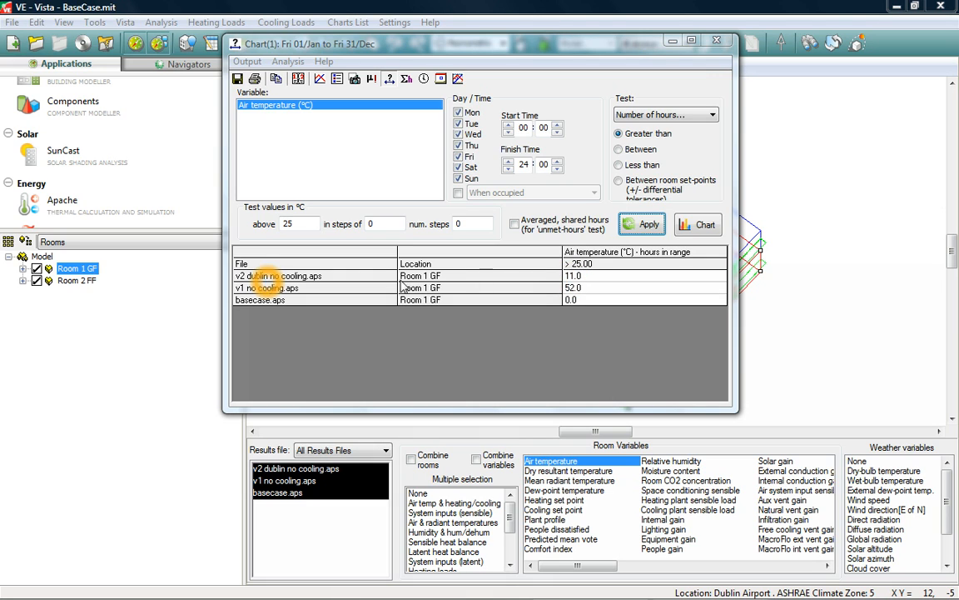
pyautogui.click(573, 282)
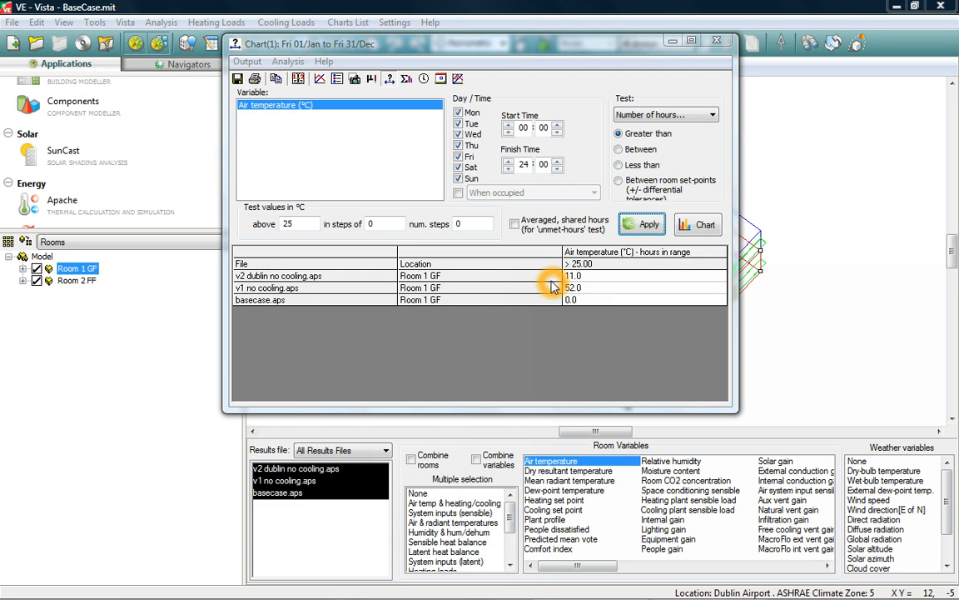
pyautogui.click(570, 292)
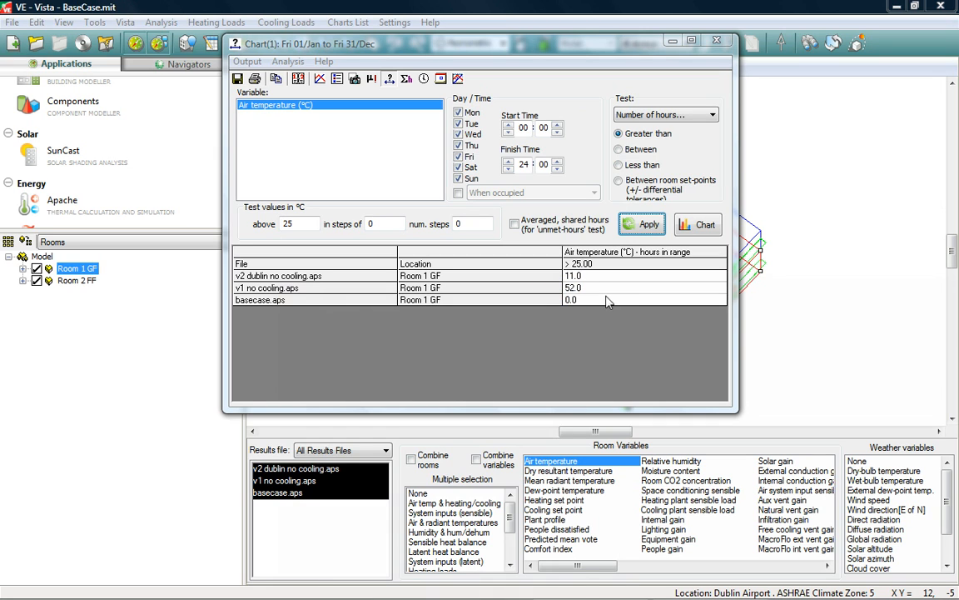
pyautogui.click(610, 297)
pyautogui.click(575, 297)
pyautogui.click(572, 289)
pyautogui.click(717, 41)
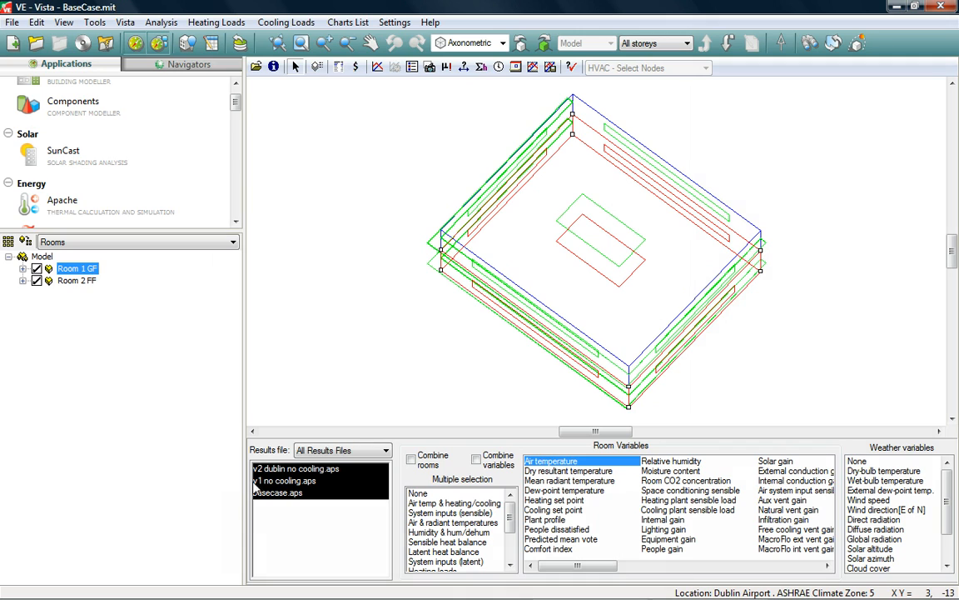
# Step: Graph Room 1 GF's air temperature over the year from v2 dublin no cooling.aps only and examine its summer peak
pyautogui.click(268, 471)
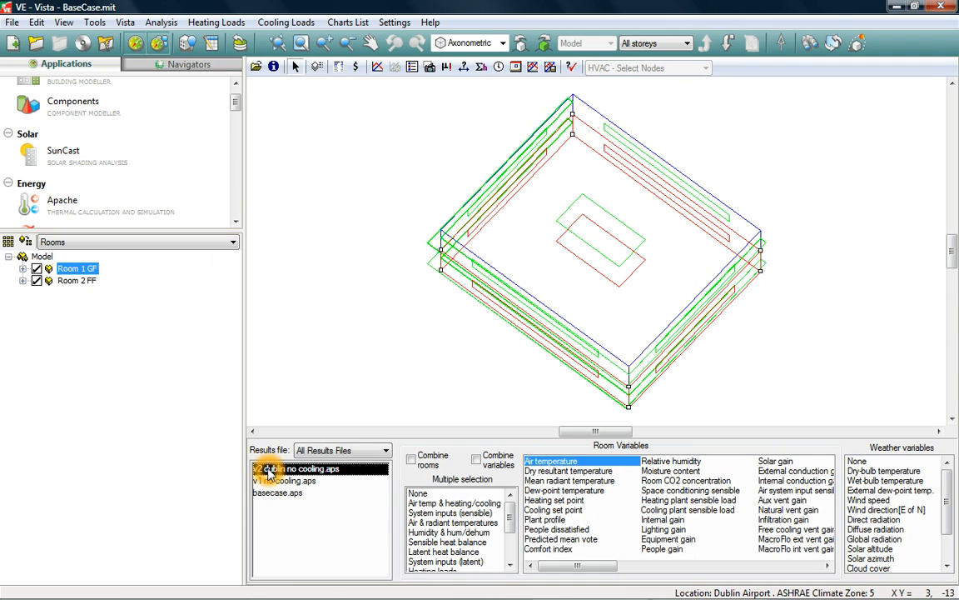
pyautogui.click(131, 25)
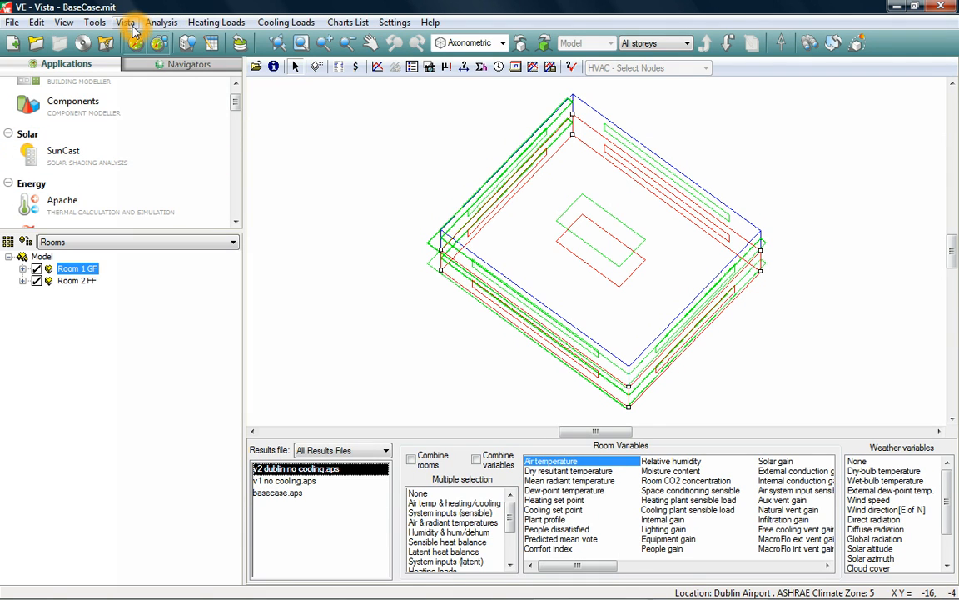
pyautogui.click(127, 24)
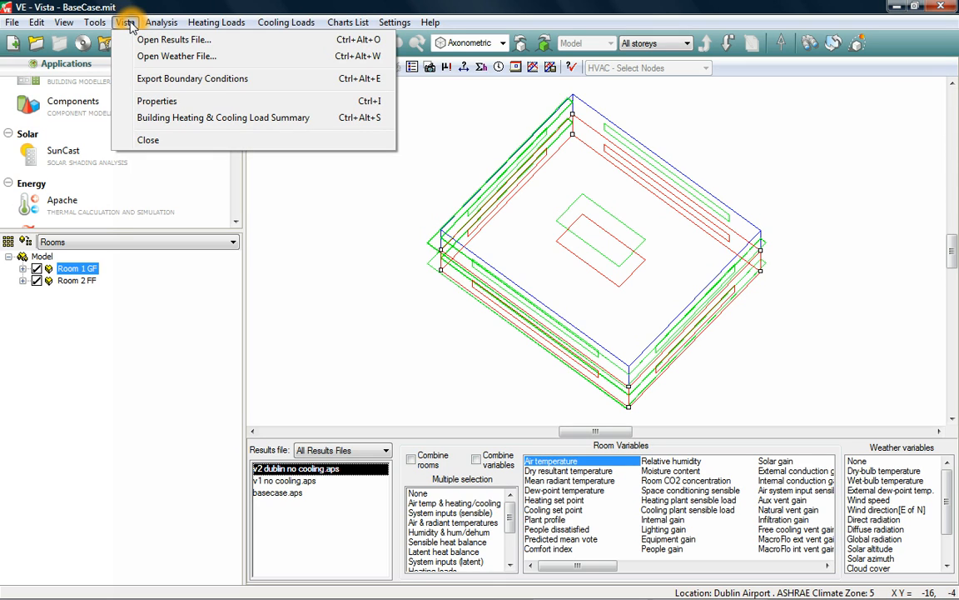
pyautogui.click(179, 83)
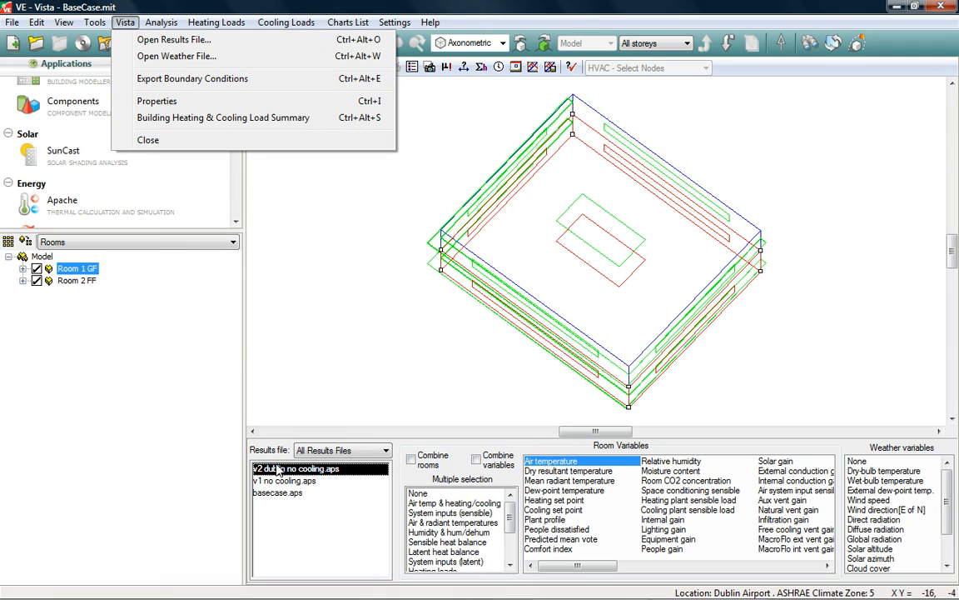
pyautogui.click(455, 24)
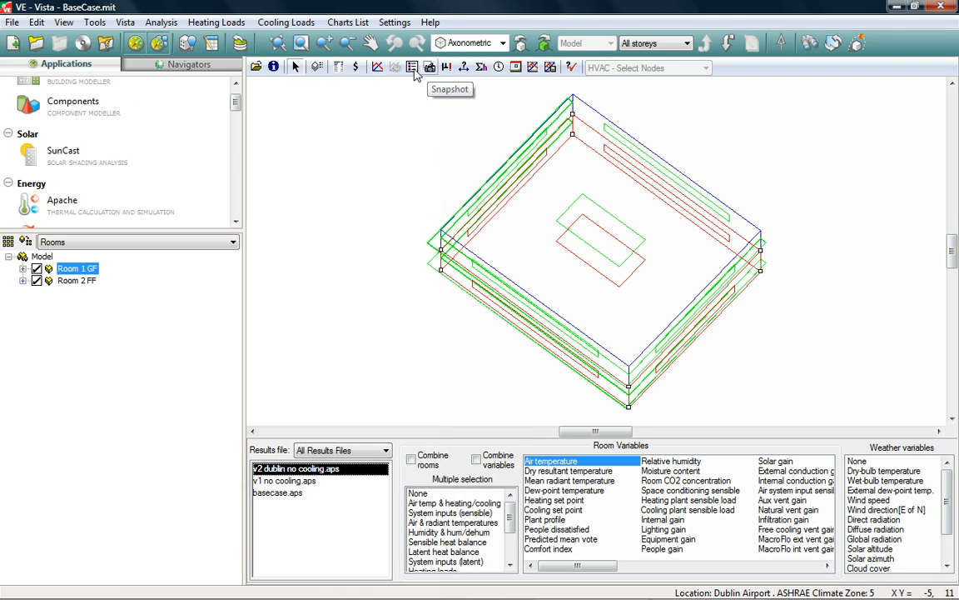
pyautogui.click(379, 67)
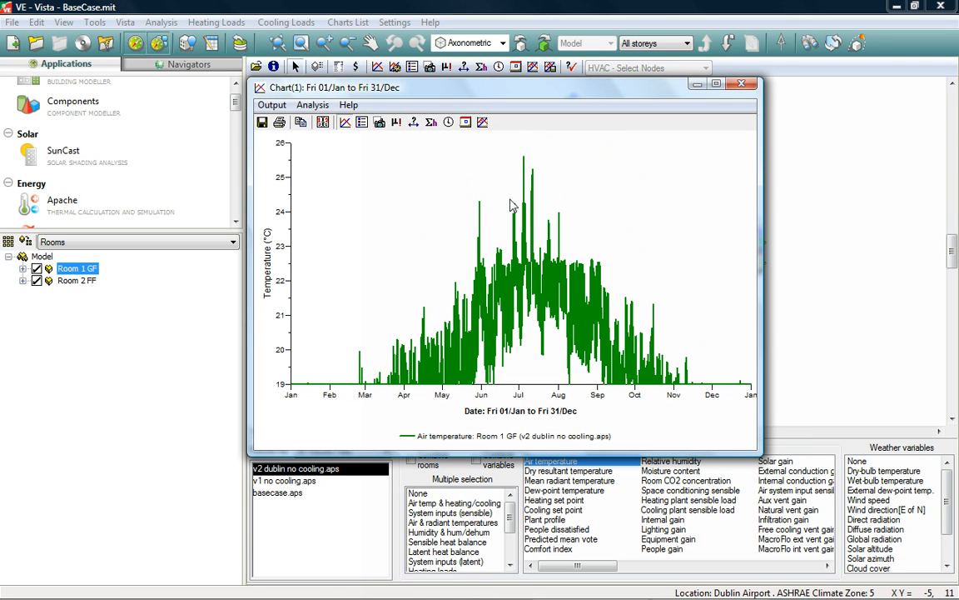
pyautogui.click(524, 165)
# Step: Limit the air temperature graph to 1 to 31 July, keeping the date selection clear of the graph
pyautogui.click(312, 105)
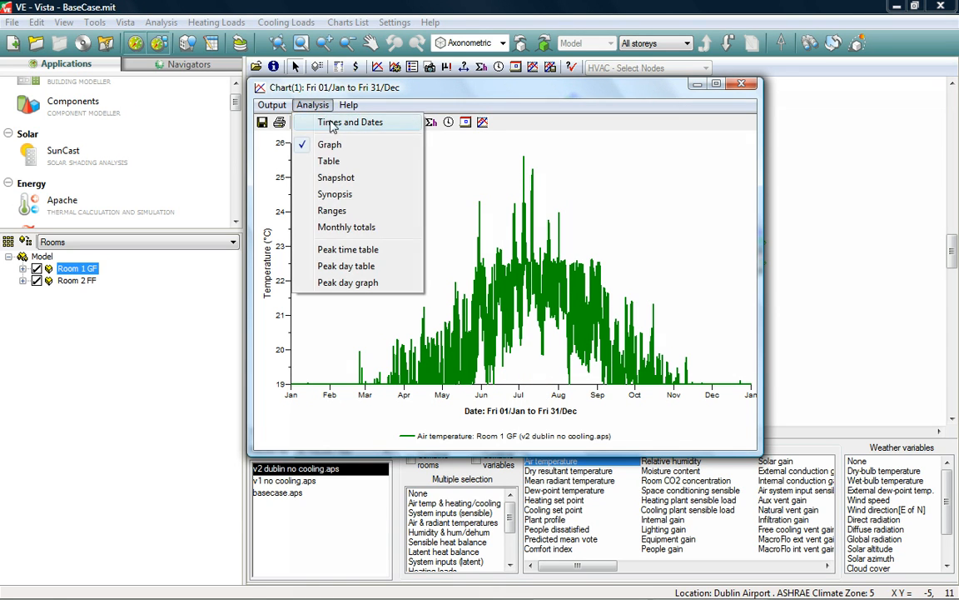
pyautogui.click(350, 122)
pyautogui.click(282, 205)
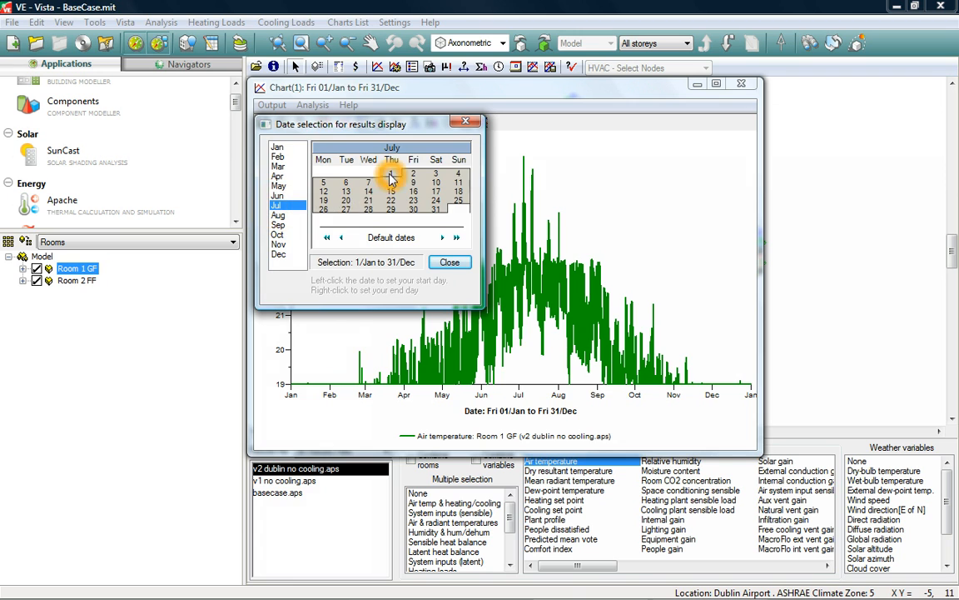
pyautogui.click(390, 174)
pyautogui.rightClick(436, 209)
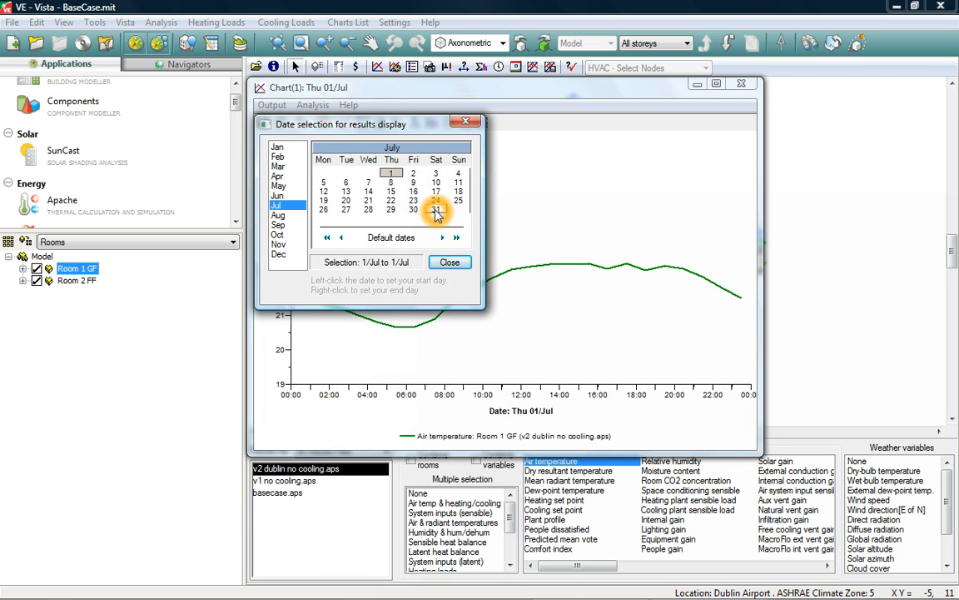
pyautogui.moveTo(414, 132); pyautogui.dragTo(186, 199)
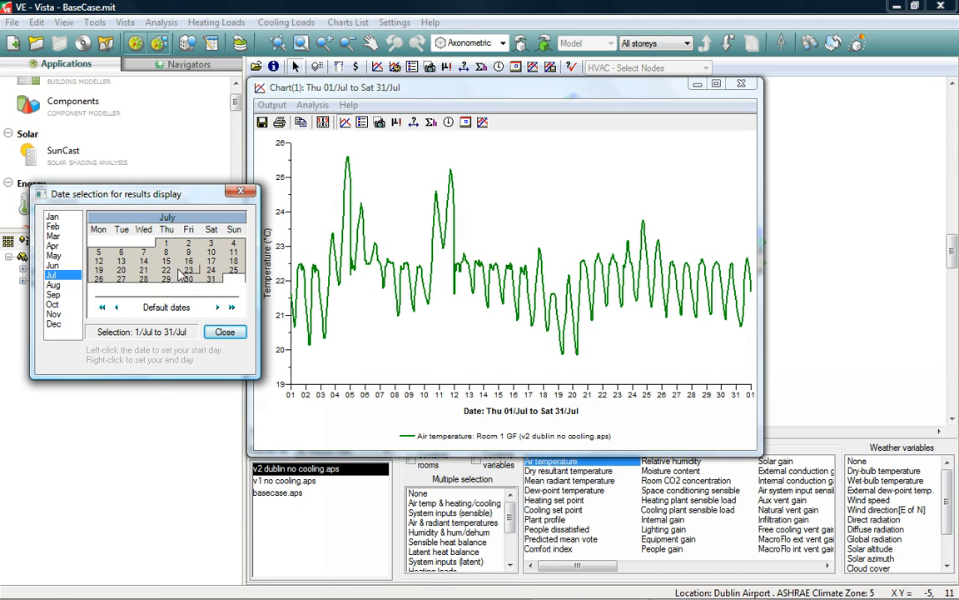
# Step: Narrow the air temperature graph to 4 to 5 July and examine how the temperature changes between Sunday and Monday
pyautogui.click(234, 245)
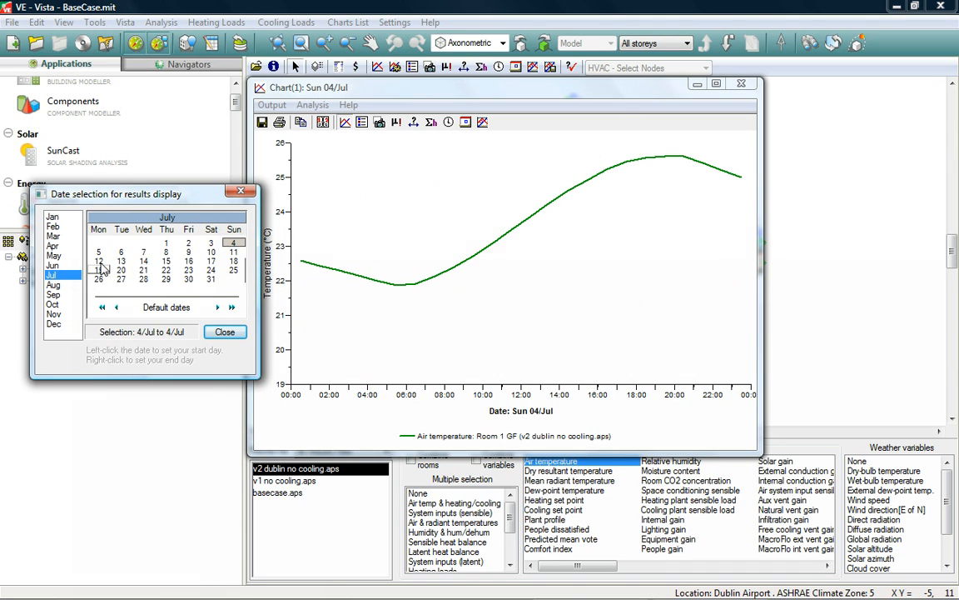
pyautogui.rightClick(98, 255)
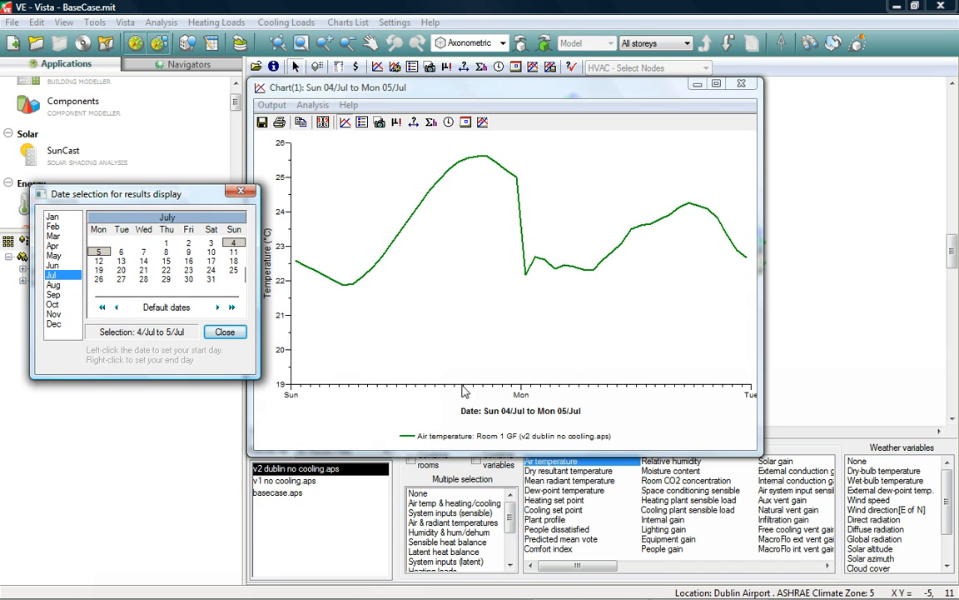
pyautogui.click(349, 401)
pyautogui.click(503, 399)
pyautogui.click(551, 395)
pyautogui.click(536, 390)
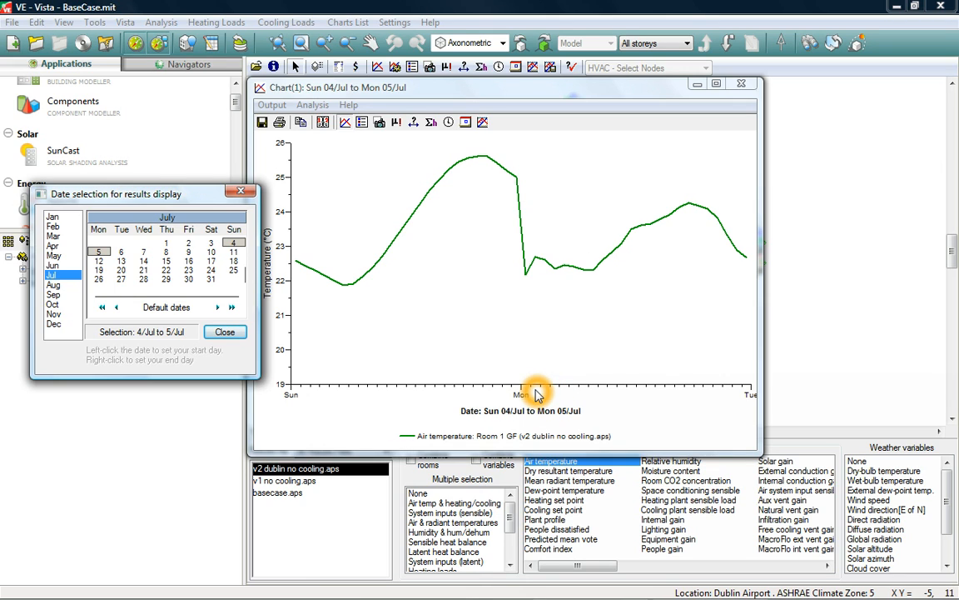
pyautogui.click(685, 214)
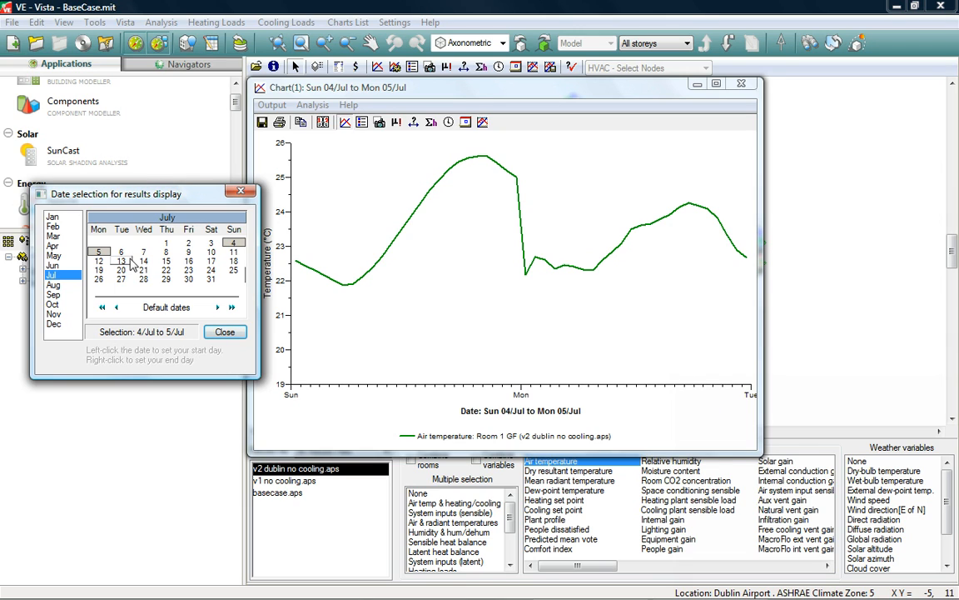
# Step: Restrict the air temperature graph to 5 July and examine the temperature around 18:00
pyautogui.click(97, 252)
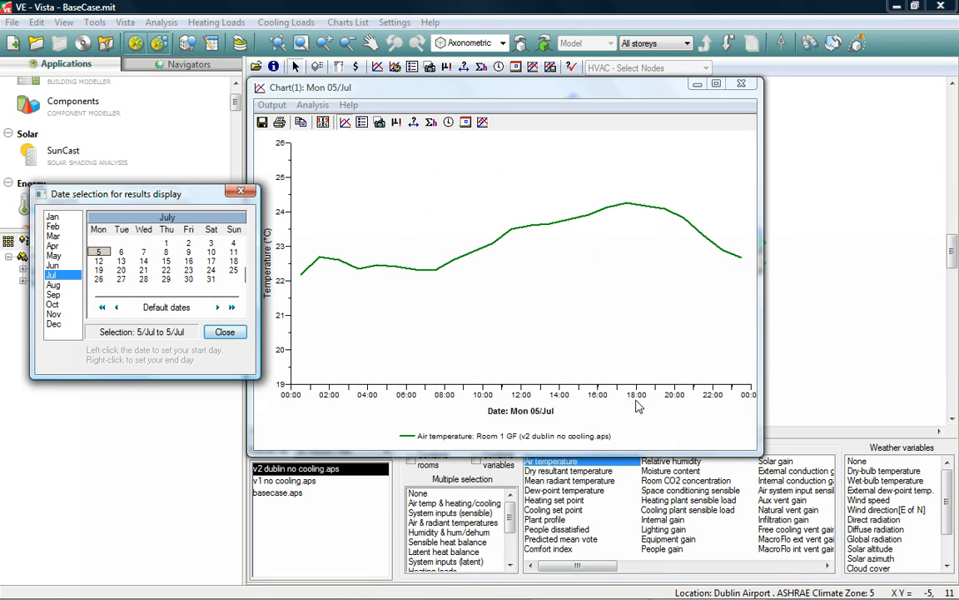
pyautogui.click(638, 397)
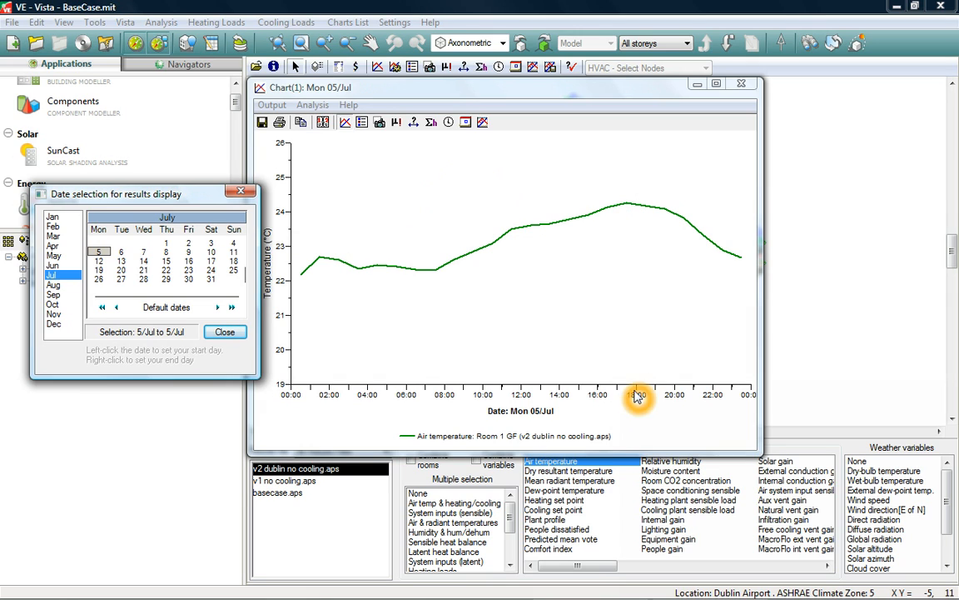
pyautogui.click(638, 399)
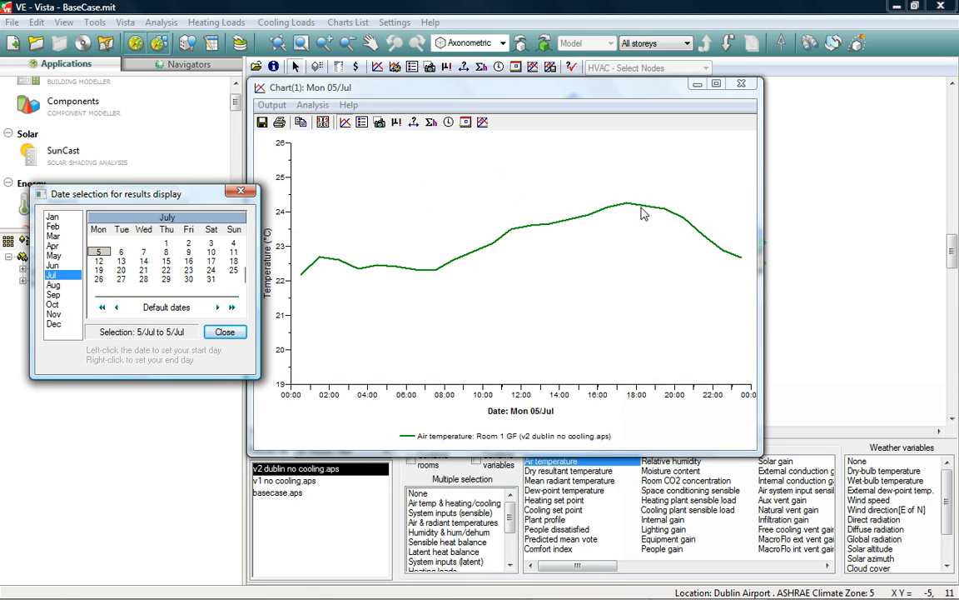
pyautogui.click(629, 202)
pyautogui.click(99, 253)
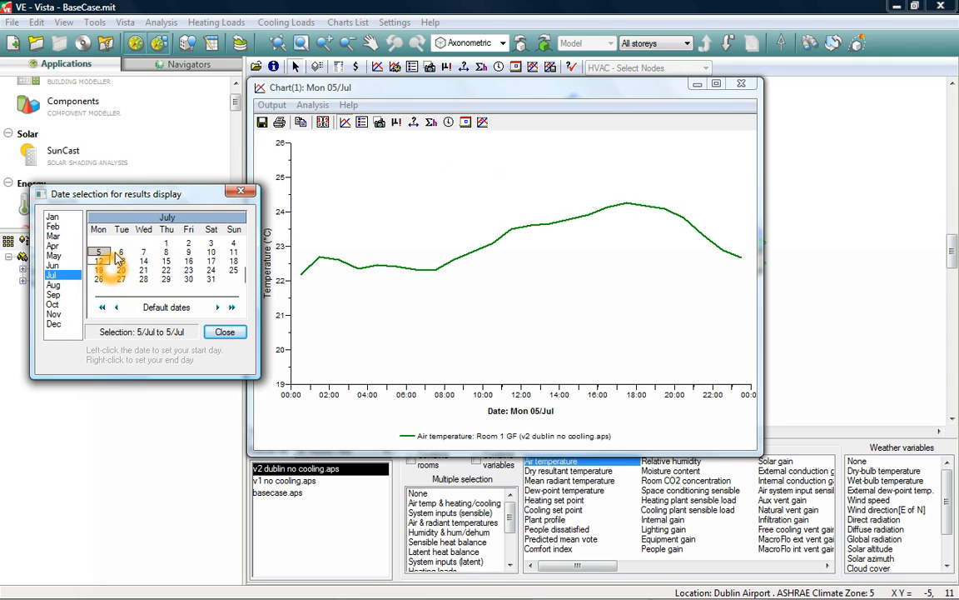
pyautogui.click(240, 192)
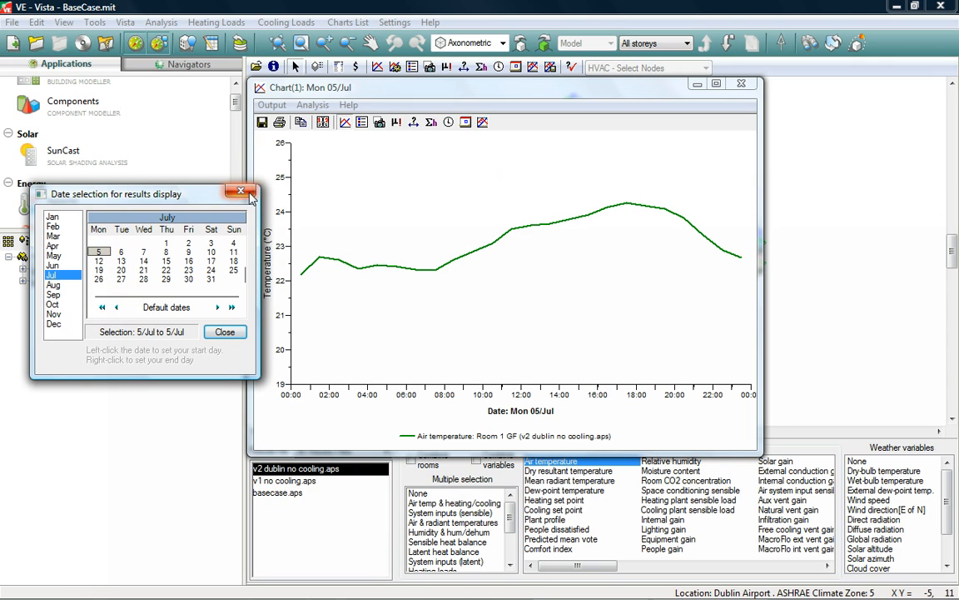
# Step: Start a boundary conditions export from the v2 dublin no cooling results and choose 5 July as its date
pyautogui.click(125, 24)
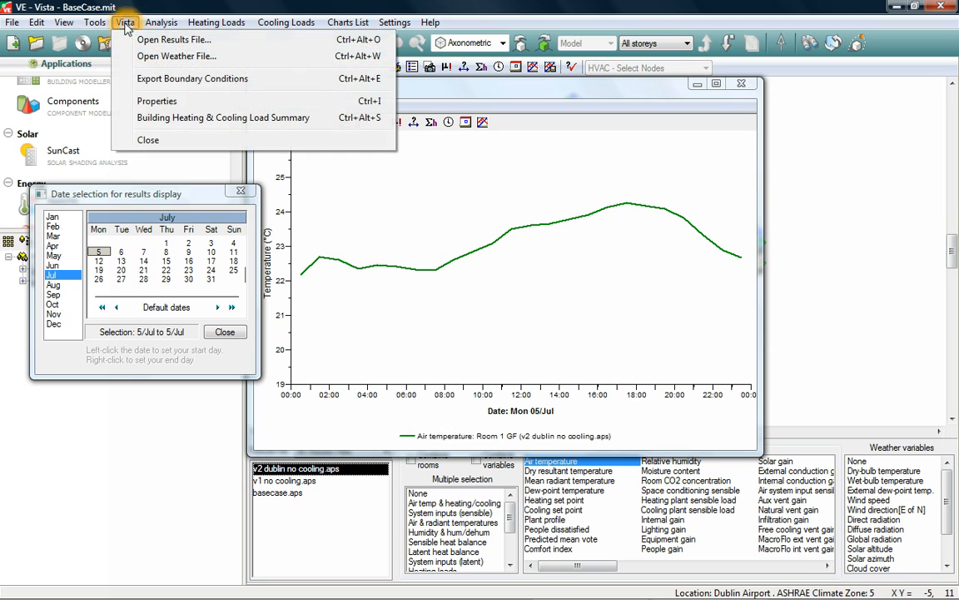
pyautogui.click(159, 79)
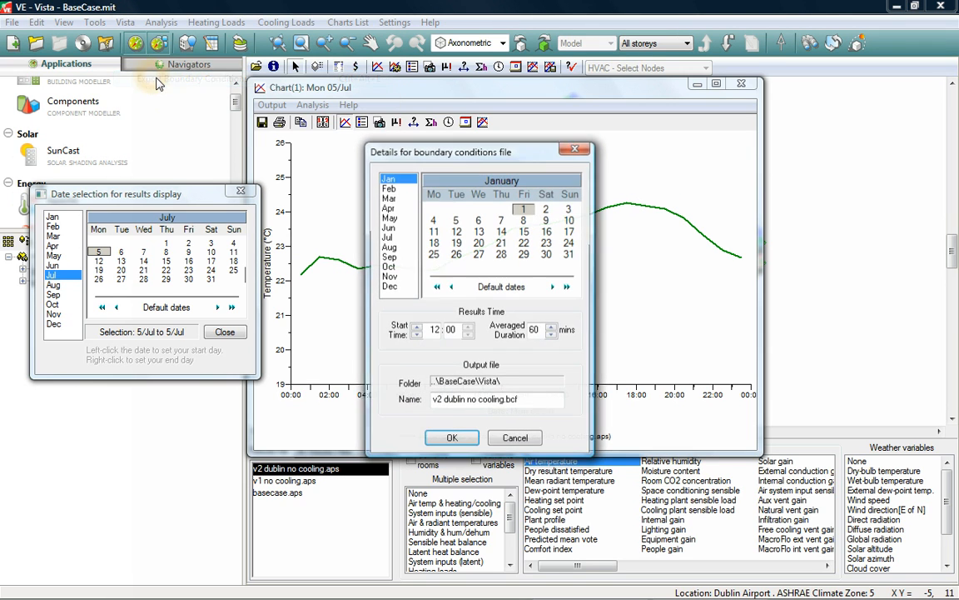
pyautogui.click(388, 237)
pyautogui.click(433, 220)
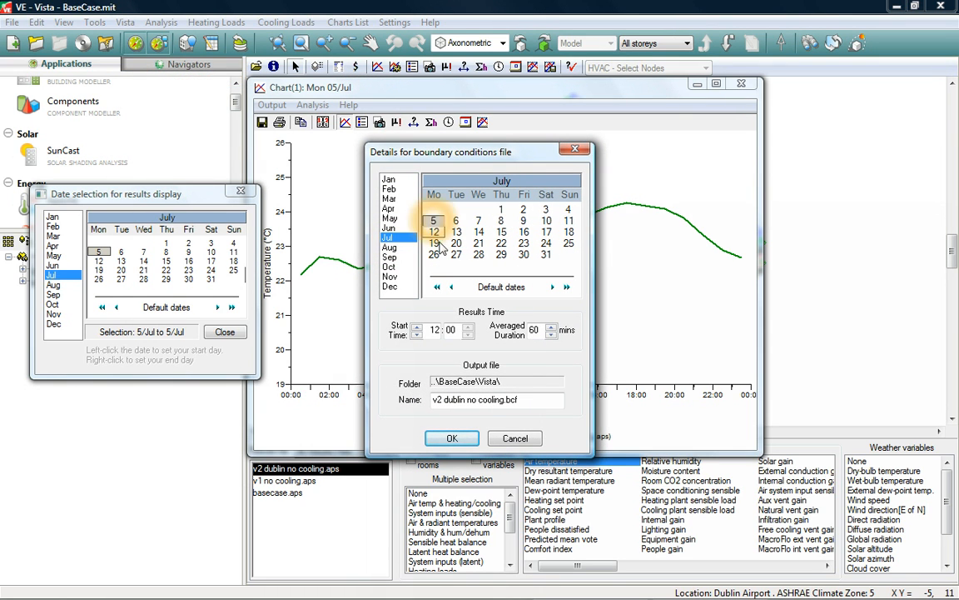
# Step: Set the results start time to 18:00 and export the boundary conditions file as v2 dublin no cooling.bcf
pyautogui.click(416, 326)
pyautogui.click(417, 326)
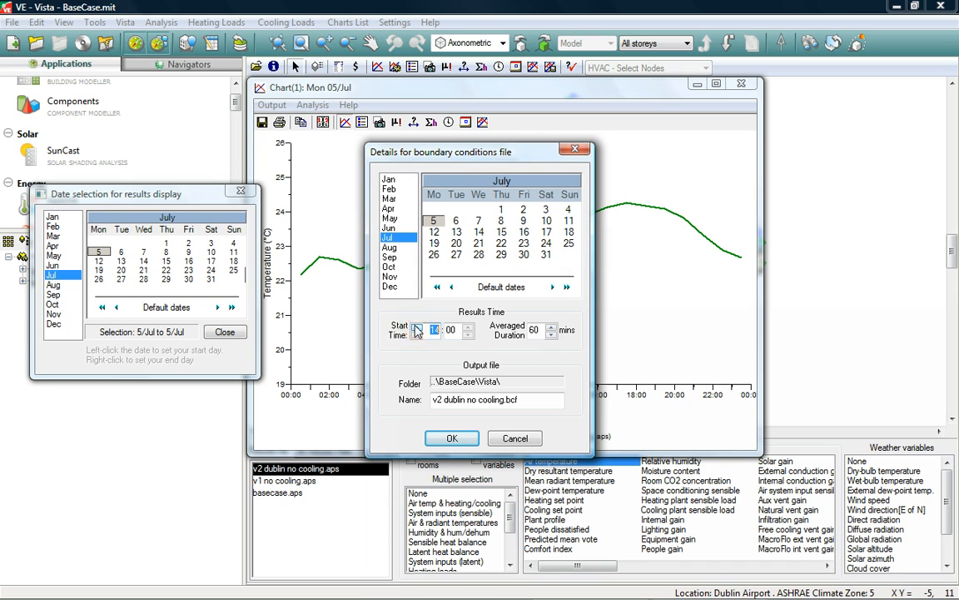
pyautogui.click(416, 326)
pyautogui.click(416, 327)
pyautogui.click(416, 326)
pyautogui.click(416, 326)
pyautogui.click(544, 334)
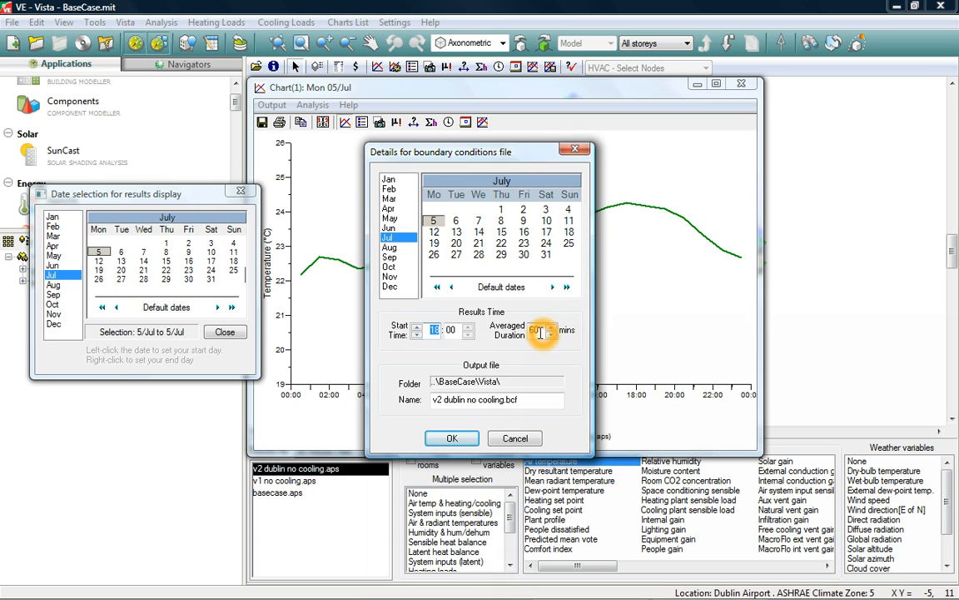
pyautogui.click(557, 334)
pyautogui.click(553, 337)
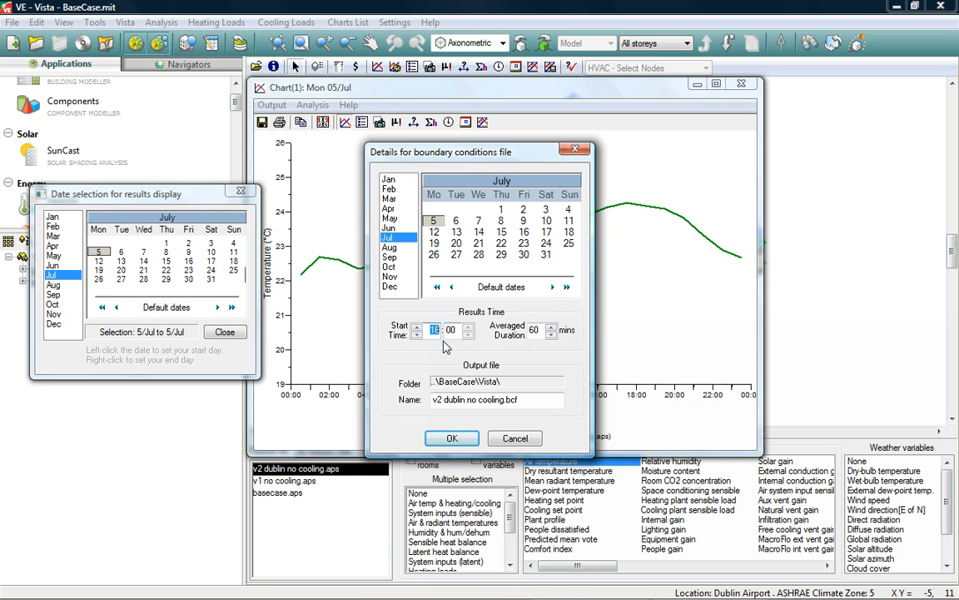
pyautogui.click(447, 441)
pyautogui.click(452, 439)
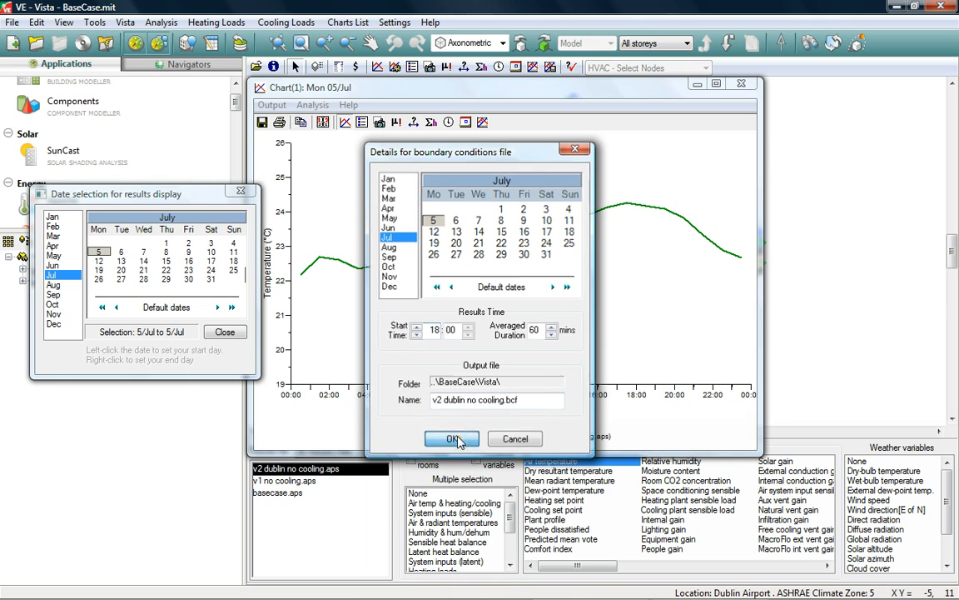
# Step: Close the air temperature chart and switch to the MicroFlo CFD application
pyautogui.click(741, 84)
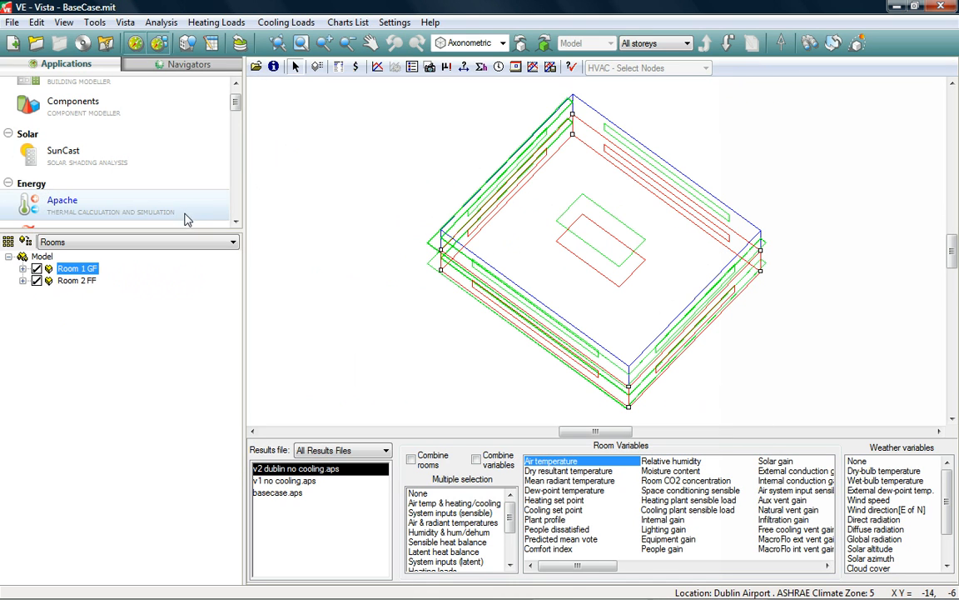
pyautogui.moveTo(235, 100); pyautogui.dragTo(234, 205)
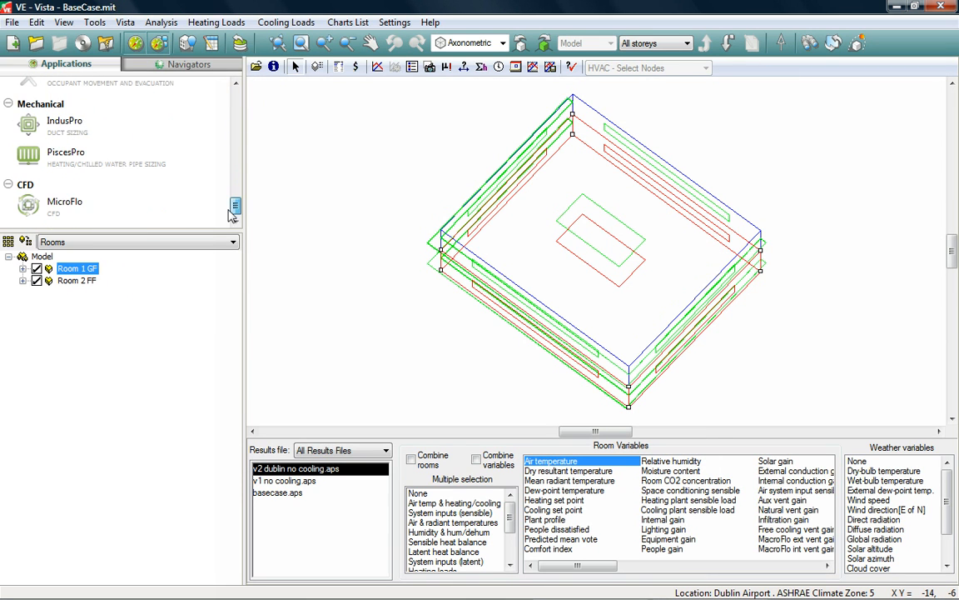
pyautogui.click(55, 208)
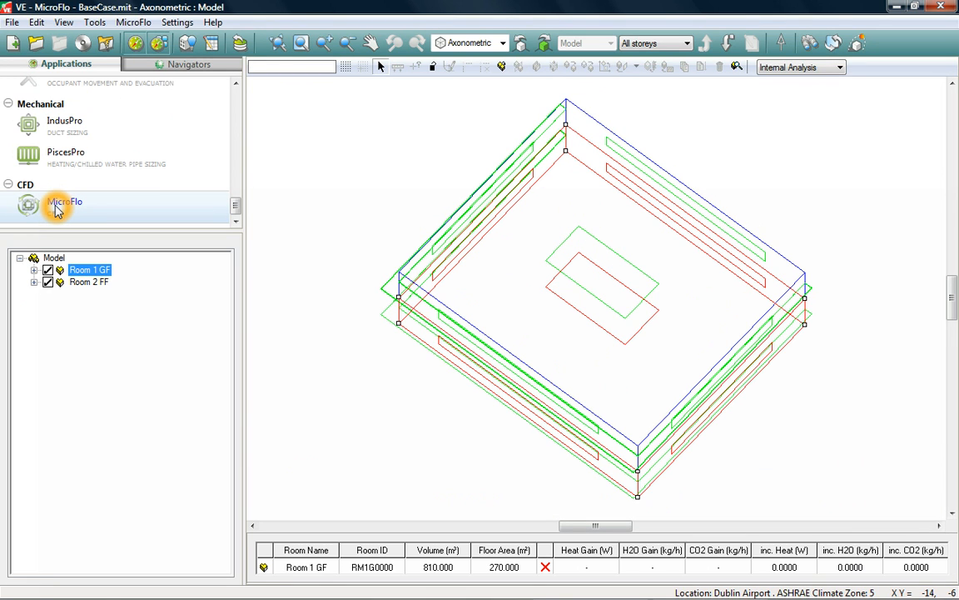
pyautogui.click(61, 204)
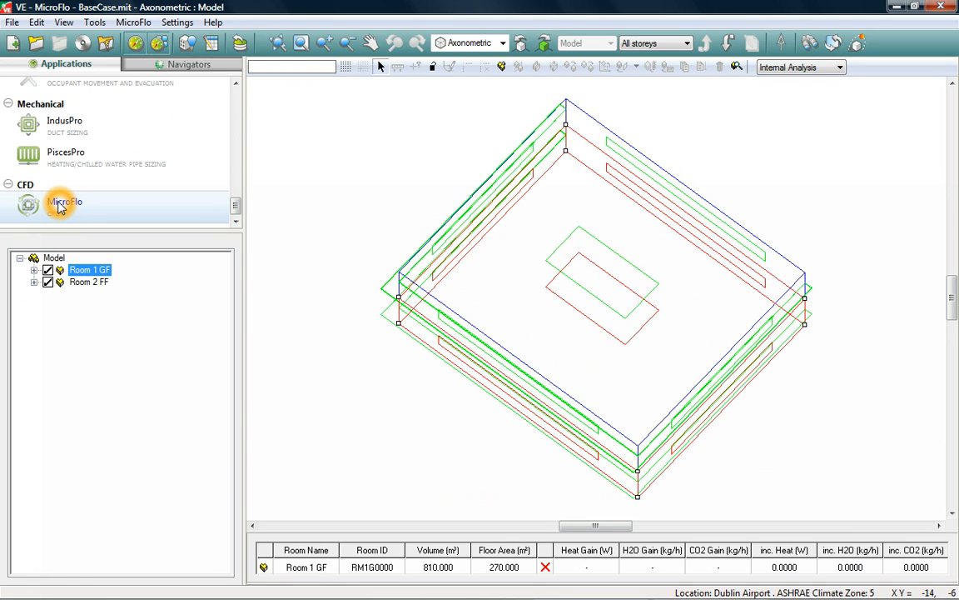